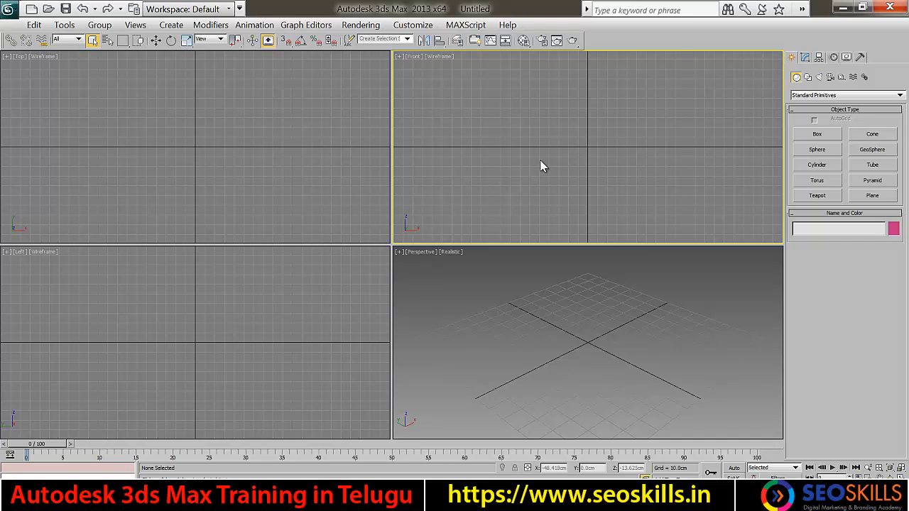
Step: Draw a circle spline with a radius of about 22.4 cm around the origin in the Perspective view
{"action": "left_click", "coordinate": [808, 76]}
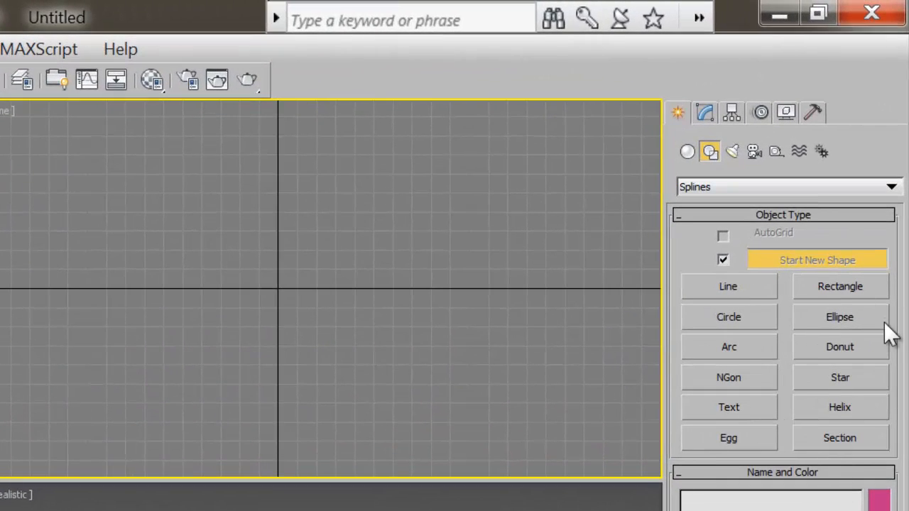
{"action": "left_click", "coordinate": [729, 318]}
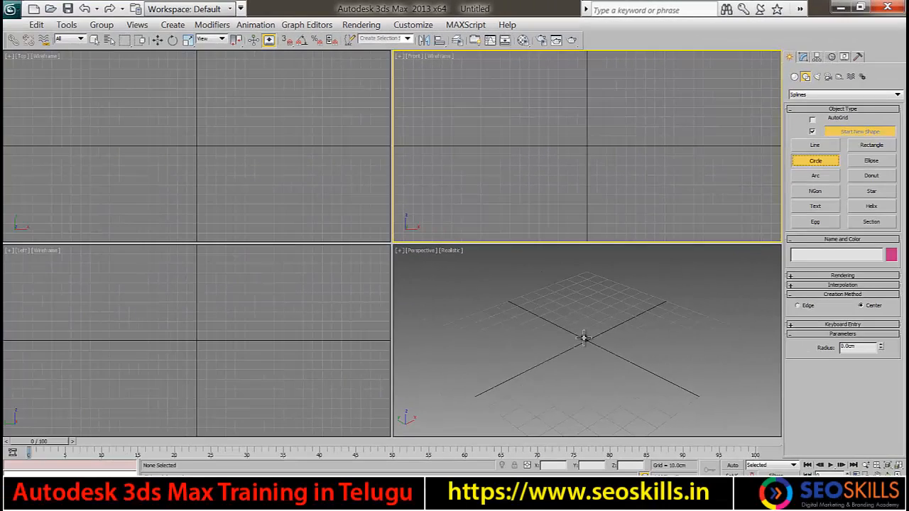
{"action": "left_click_drag", "start_coordinate": [584, 338], "coordinate": [608, 356]}
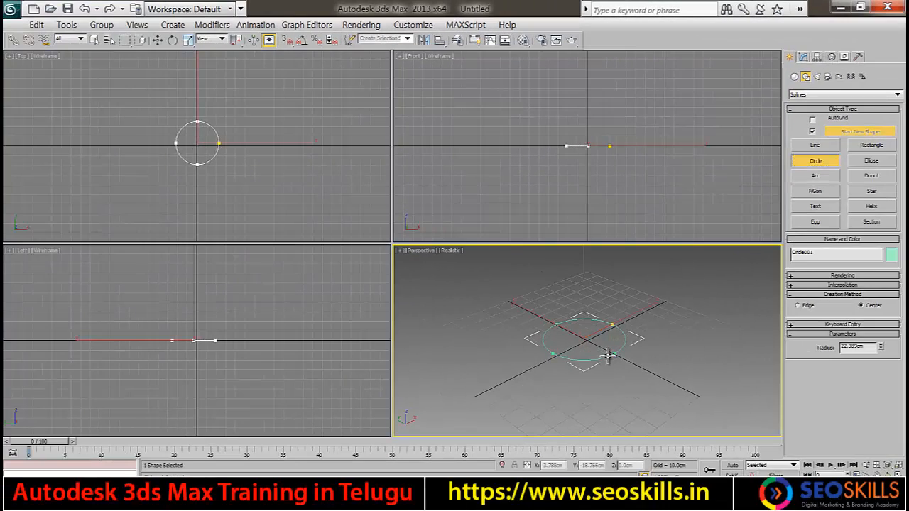
{"action": "left_click", "coordinate": [157, 39]}
Step: Draw an arc of about 110.6 cm radius in the grid-free Front view, starting at the circle's centre and rising to the upper right
{"action": "left_click", "coordinate": [535, 148]}
{"action": "key", "text": "g"}
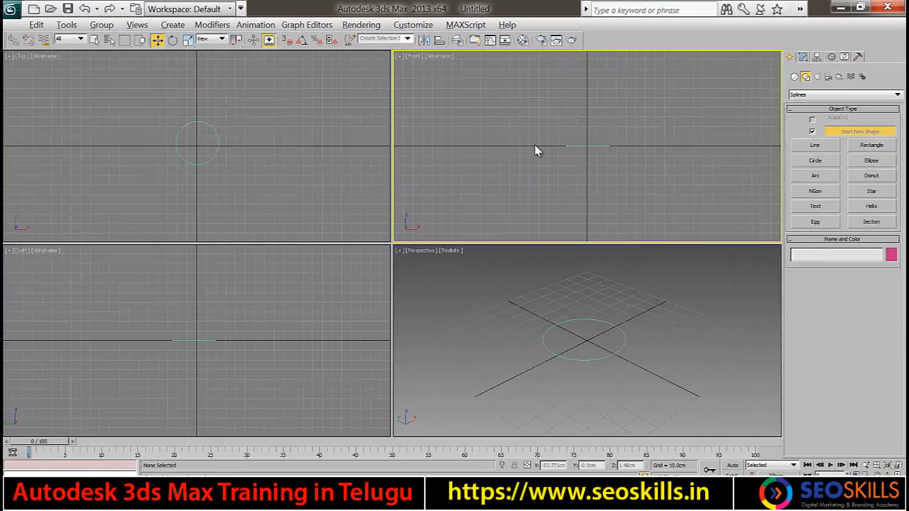
{"action": "key", "text": "alt+w"}
{"action": "left_click", "coordinate": [820, 172]}
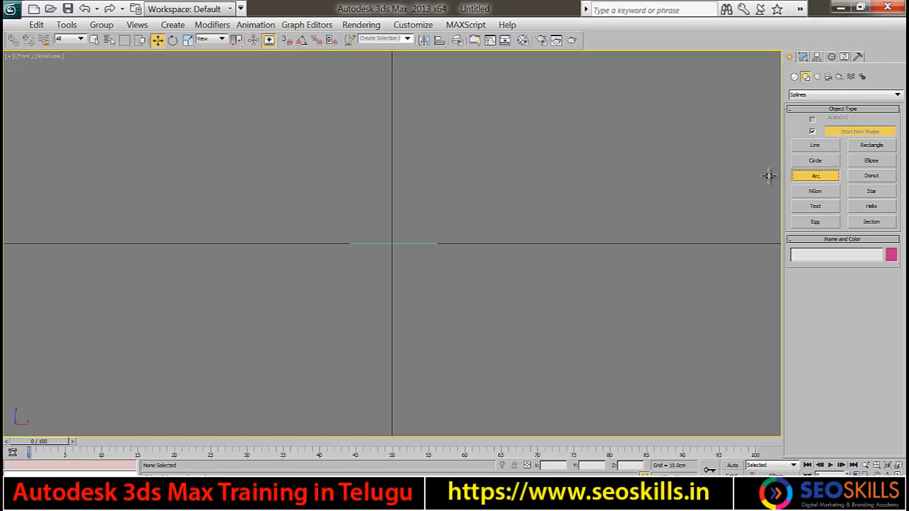
{"action": "mouse_move", "coordinate": [390, 243]}
{"action": "left_mouse_down"}
{"action": "mouse_move", "coordinate": [499, 132]}
{"action": "mouse_move", "coordinate": [595, 70]}
{"action": "left_mouse_up"}
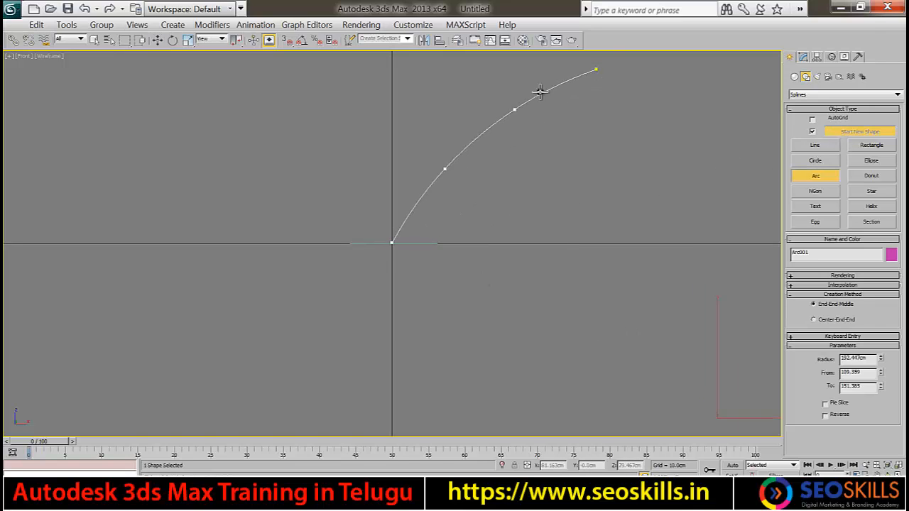
{"action": "left_click", "coordinate": [159, 41]}
{"action": "left_click", "coordinate": [481, 324]}
Step: Set the object color of both the circle and the arc to white
{"action": "key", "text": "ctrl+a"}
{"action": "left_click", "coordinate": [803, 57]}
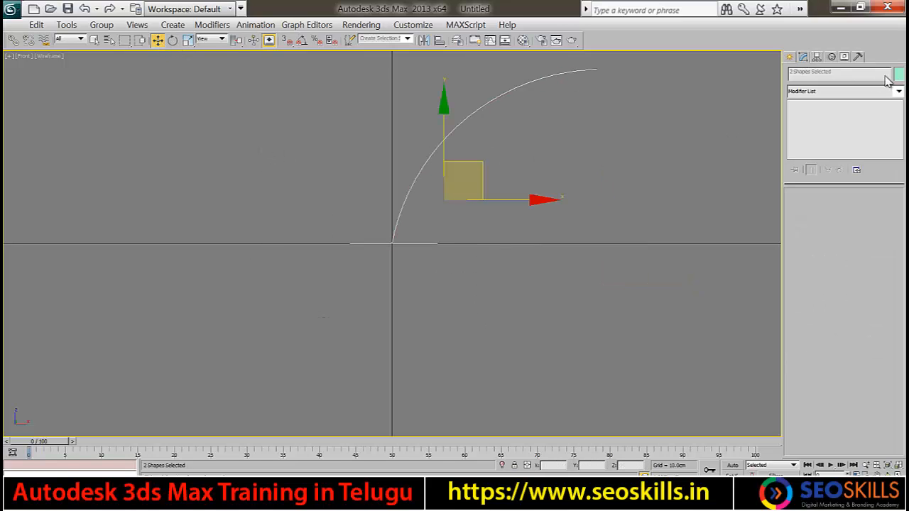
{"action": "left_click", "coordinate": [898, 74]}
{"action": "left_click", "coordinate": [577, 260]}
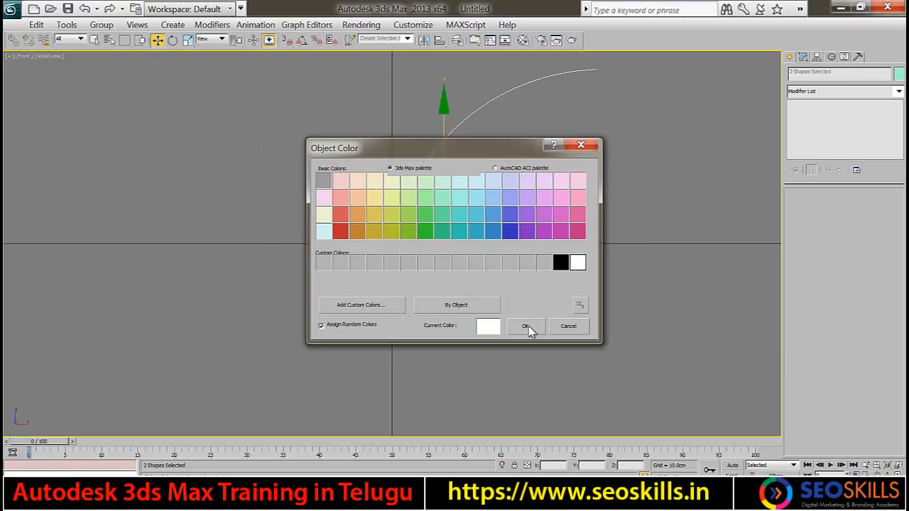
{"action": "left_click", "coordinate": [528, 326]}
{"action": "left_click", "coordinate": [602, 329]}
Step: Maximize the Perspective view, hide its grid and frame the circle and arc from the front
{"action": "key", "text": "alt+w"}
{"action": "left_click", "coordinate": [618, 361]}
{"action": "key", "text": "alt+w"}
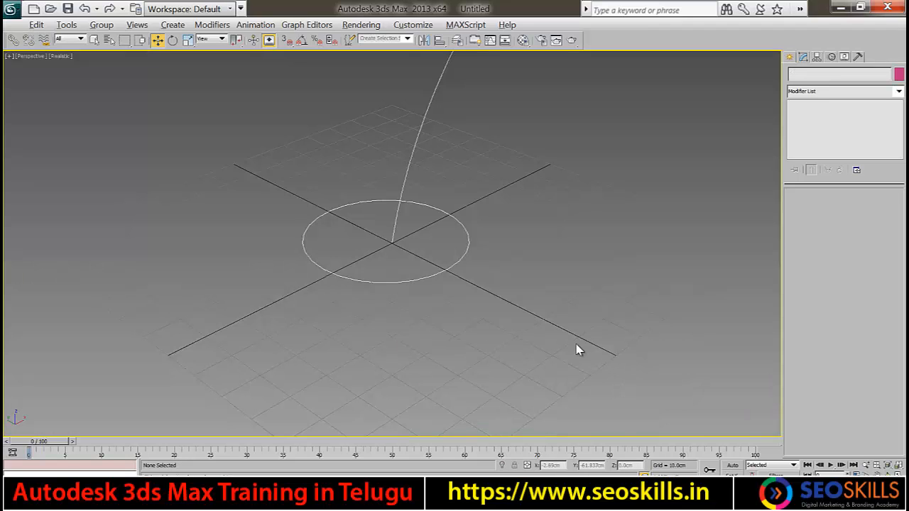
{"action": "key", "text": "g"}
{"action": "middle_click_drag", "start_coordinate": [525, 230], "coordinate": [494, 312], "text": "alt"}
{"action": "middle_click_drag", "start_coordinate": [462, 258], "coordinate": [391, 280]}
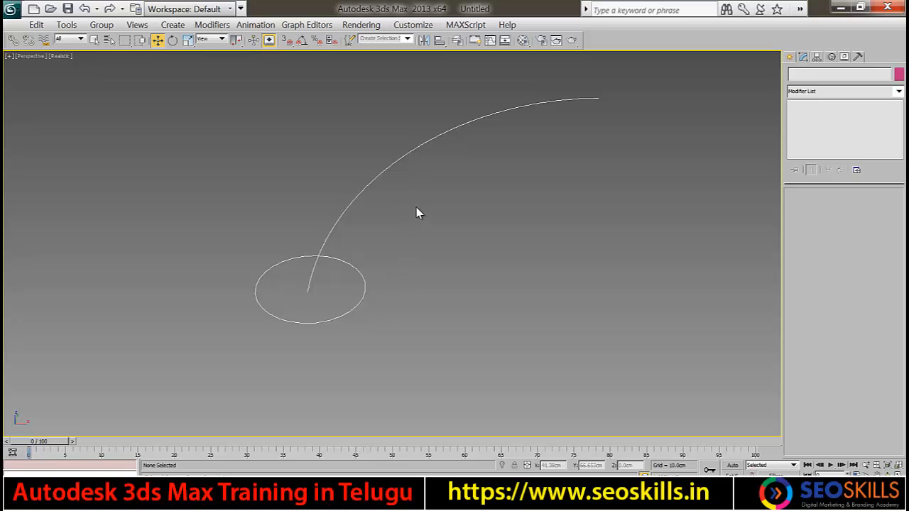
Step: Create a Loft compound object with the arc as path and the circle as shape, and show its modify parameters
{"action": "left_click_drag", "start_coordinate": [388, 109], "coordinate": [520, 213]}
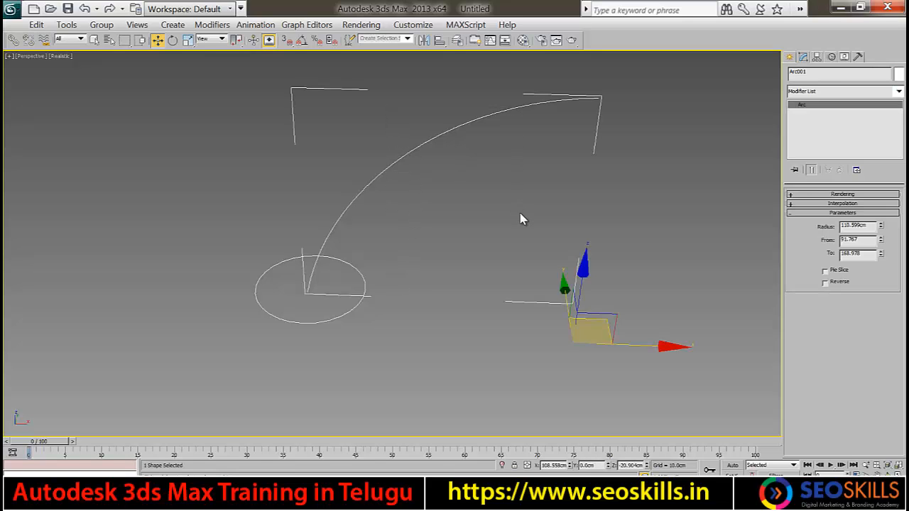
{"action": "left_click", "coordinate": [793, 60]}
{"action": "left_click", "coordinate": [793, 77]}
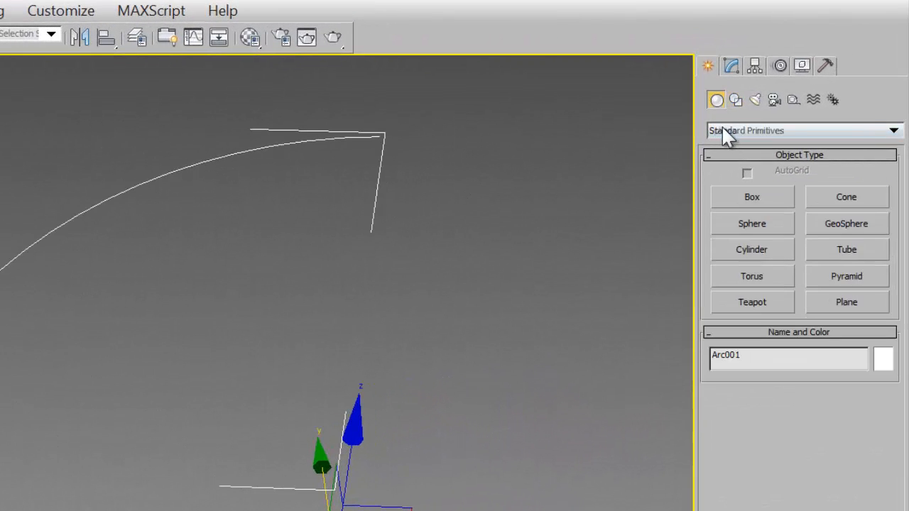
{"action": "left_click", "coordinate": [727, 137]}
{"action": "left_click", "coordinate": [739, 175]}
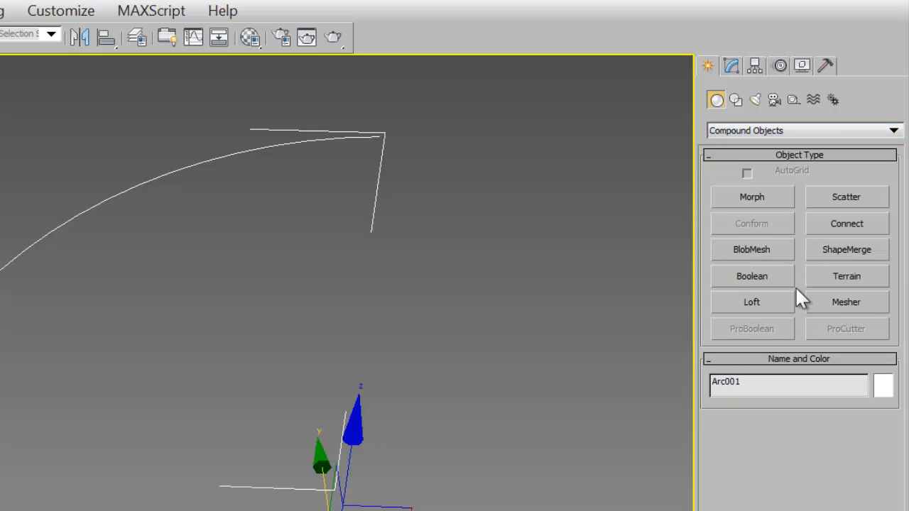
{"action": "left_click", "coordinate": [750, 304]}
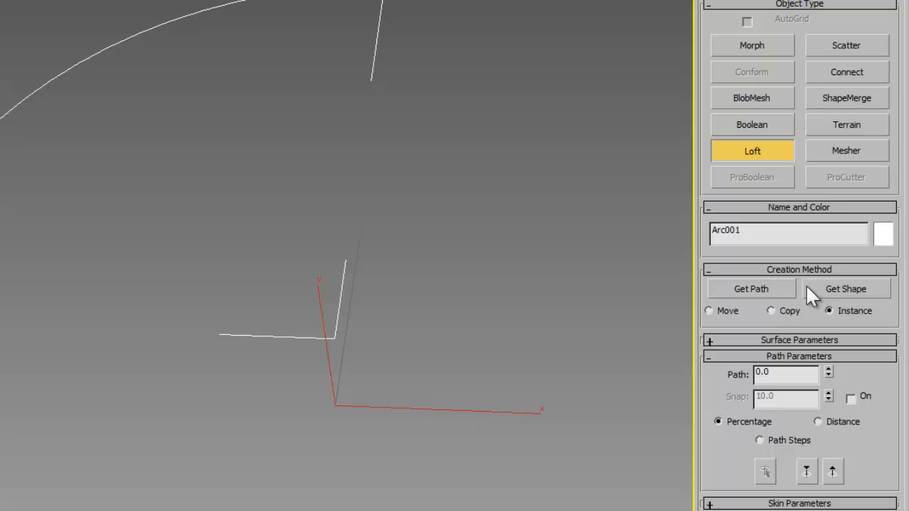
{"action": "left_click", "coordinate": [850, 291]}
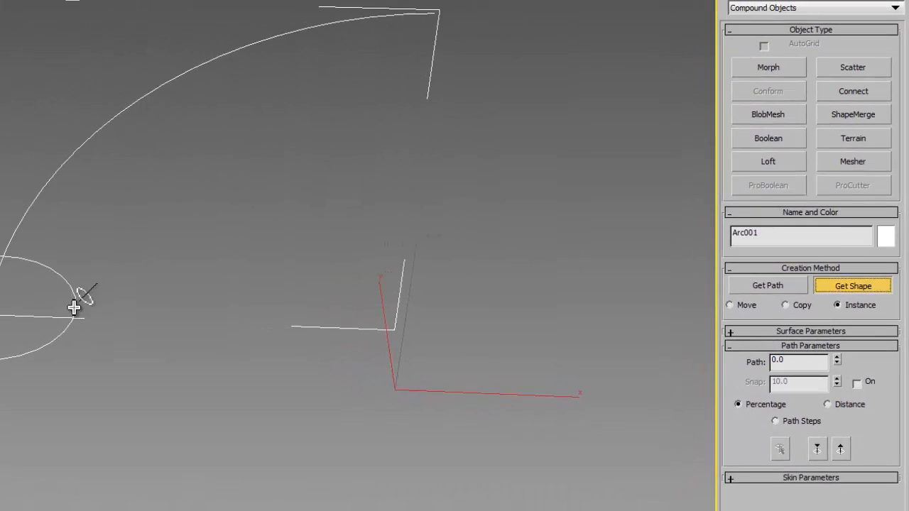
{"action": "left_click", "coordinate": [0, 312]}
{"action": "left_click", "coordinate": [754, 23]}
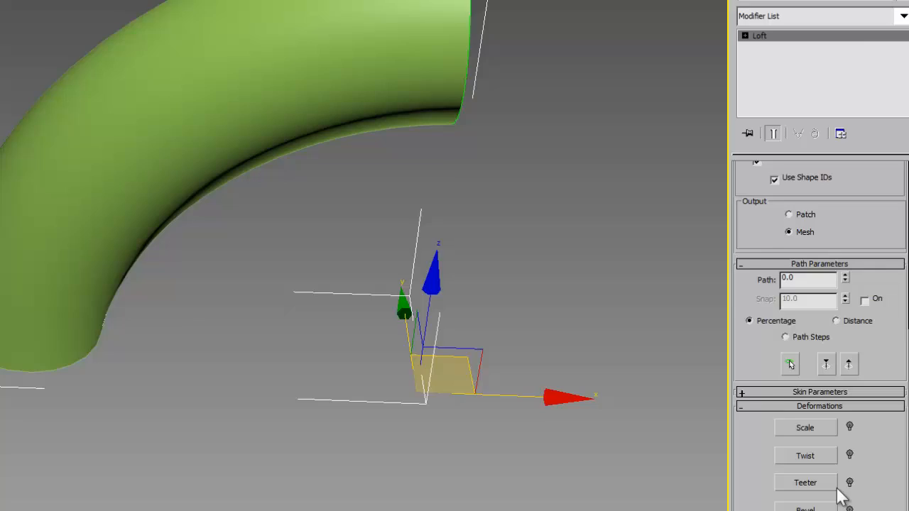
{"action": "left_click", "coordinate": [824, 427]}
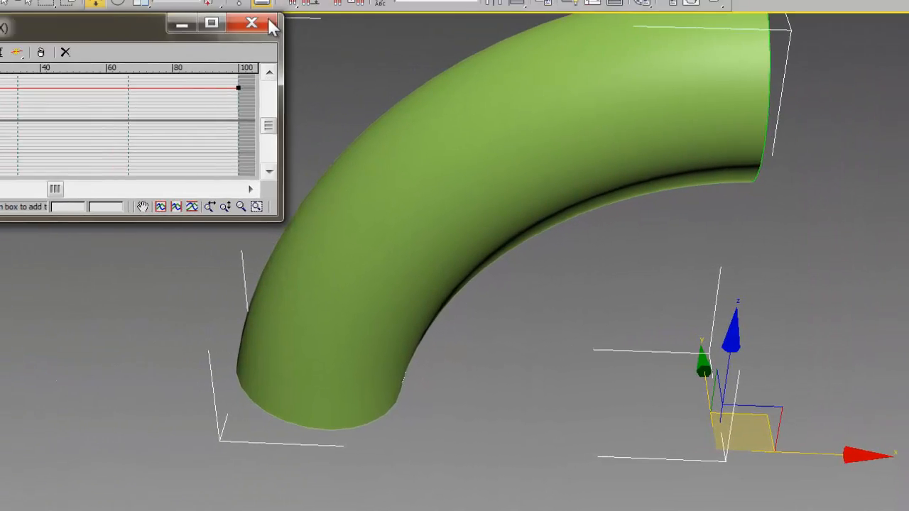
{"action": "left_click", "coordinate": [253, 24]}
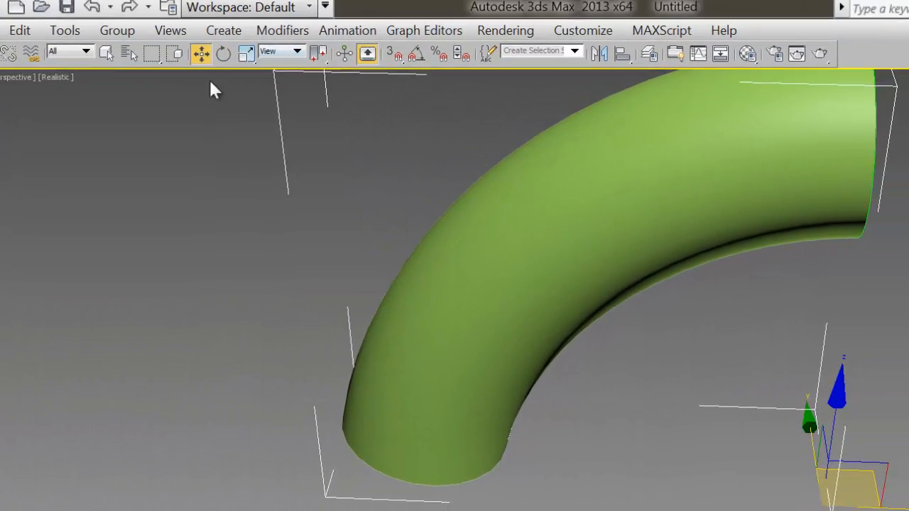
{"action": "left_click", "coordinate": [211, 98]}
{"action": "left_click", "coordinate": [445, 150]}
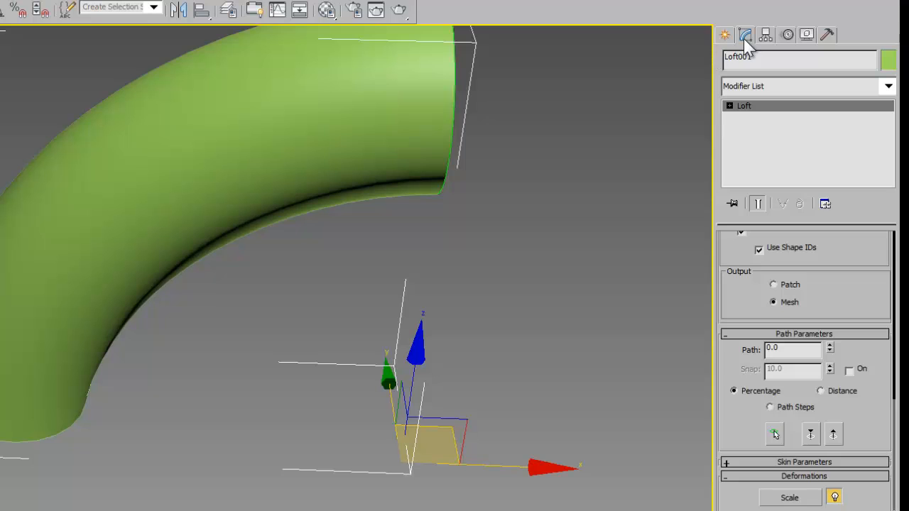
Step: Collapse all of the loft's rollouts except Deformations and switch off its Scale deformation
{"action": "right_click", "coordinate": [858, 293]}
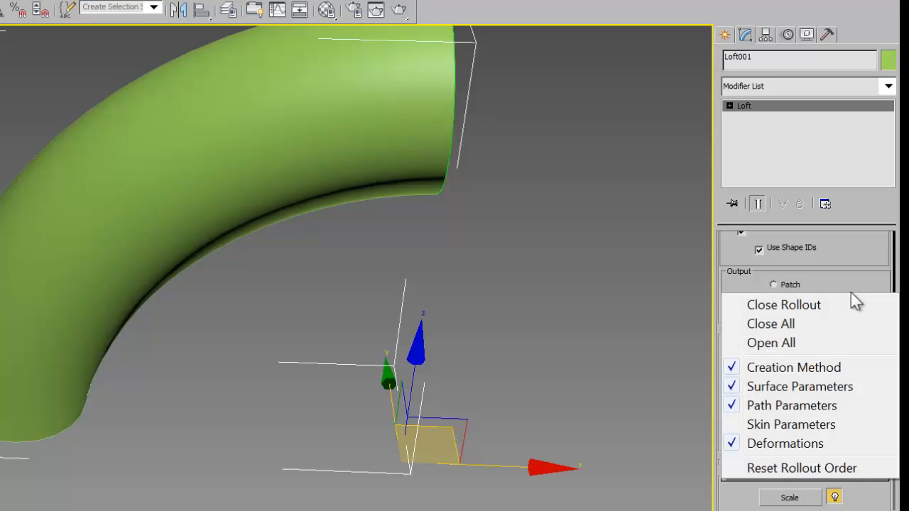
{"action": "left_click", "coordinate": [771, 325]}
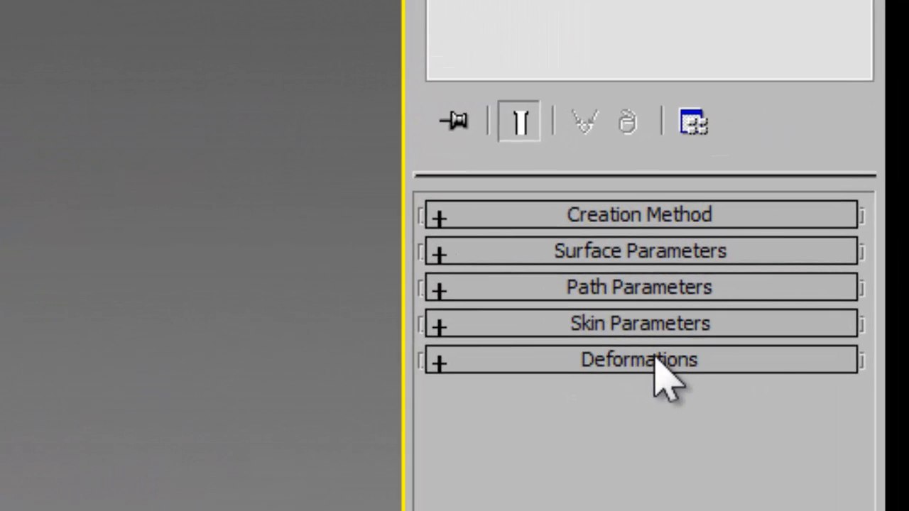
{"action": "left_click", "coordinate": [812, 297]}
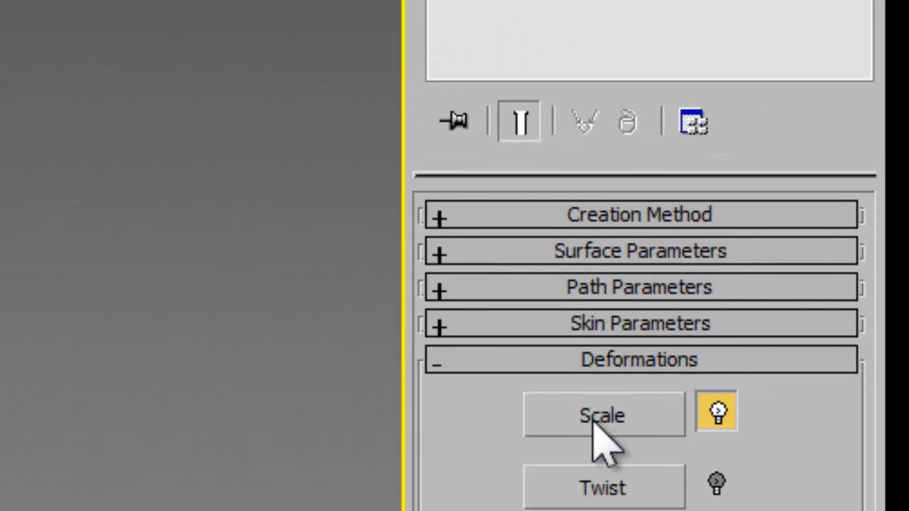
{"action": "left_click", "coordinate": [717, 413]}
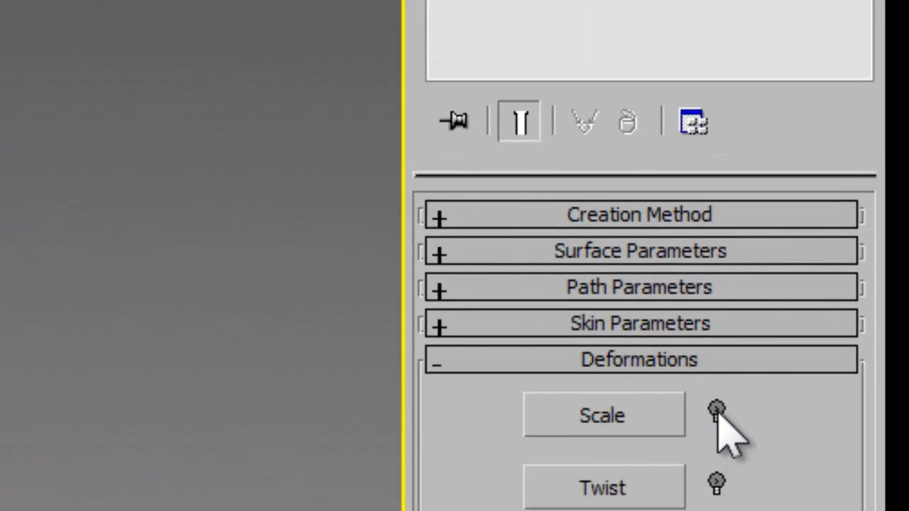
Step: Open the loft's Scale deformation editor, place it beneath the pipe and enlarge its window
{"action": "left_click", "coordinate": [612, 416]}
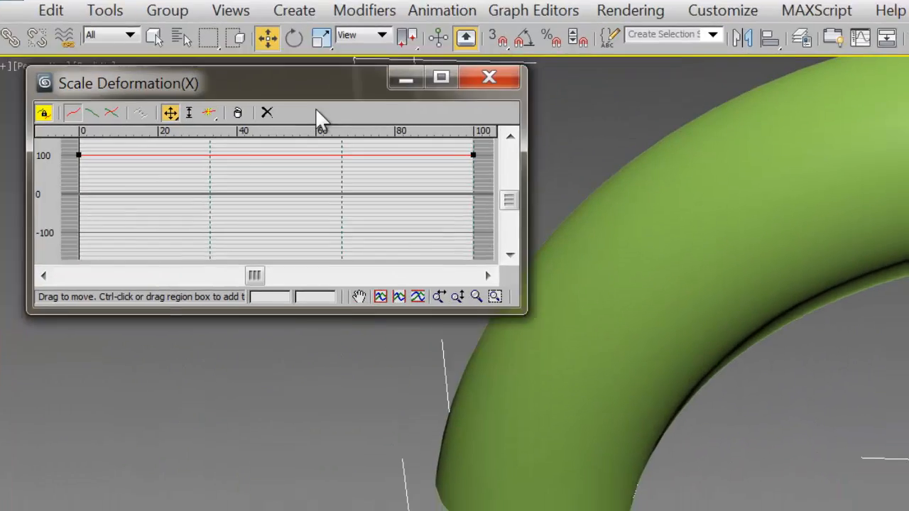
{"action": "left_click_drag", "start_coordinate": [144, 85], "coordinate": [524, 217]}
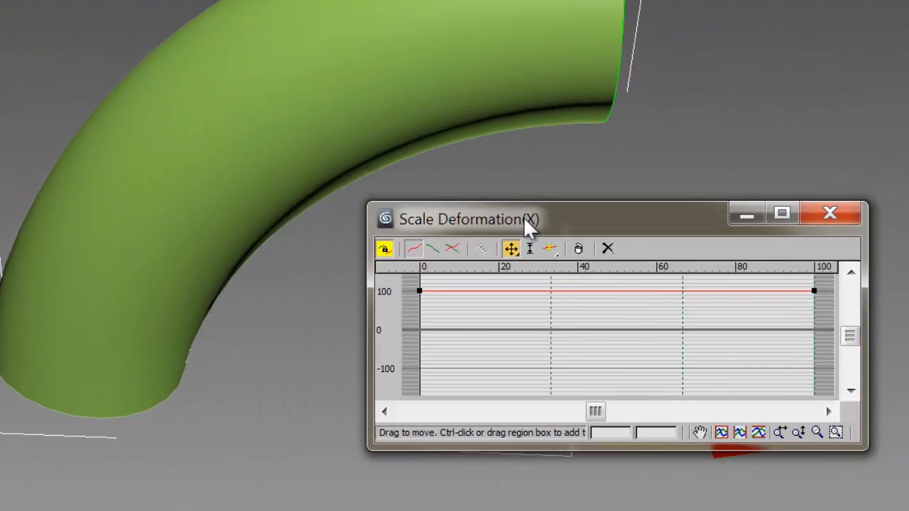
{"action": "left_click_drag", "start_coordinate": [860, 443], "coordinate": [908, 493]}
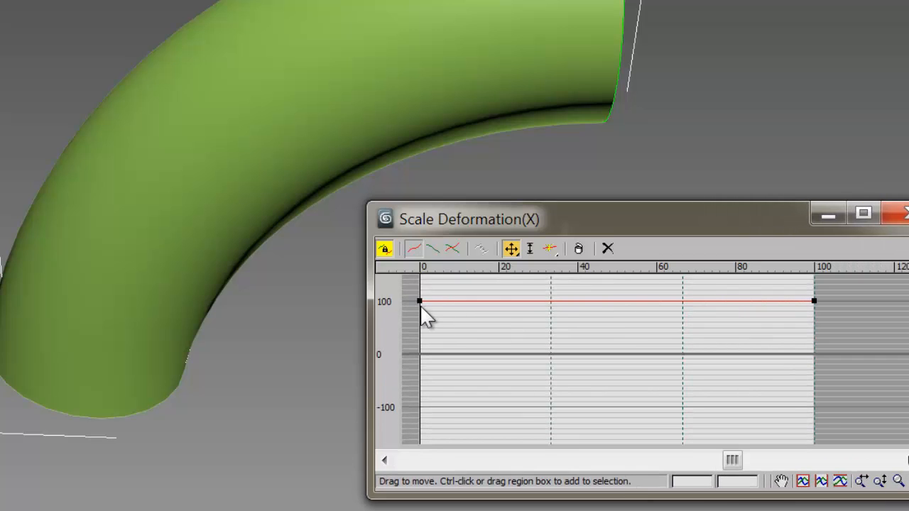
Step: Inspect the position and scale values of the deformation curve's first and last control points
{"action": "left_click_drag", "start_coordinate": [415, 294], "coordinate": [432, 315]}
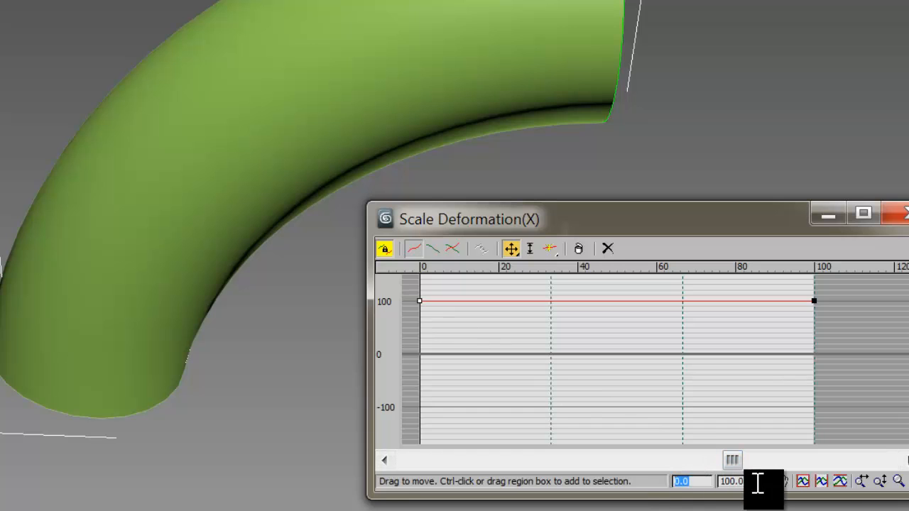
{"action": "left_click_drag", "start_coordinate": [800, 345], "coordinate": [835, 298]}
{"action": "double_click", "coordinate": [739, 482]}
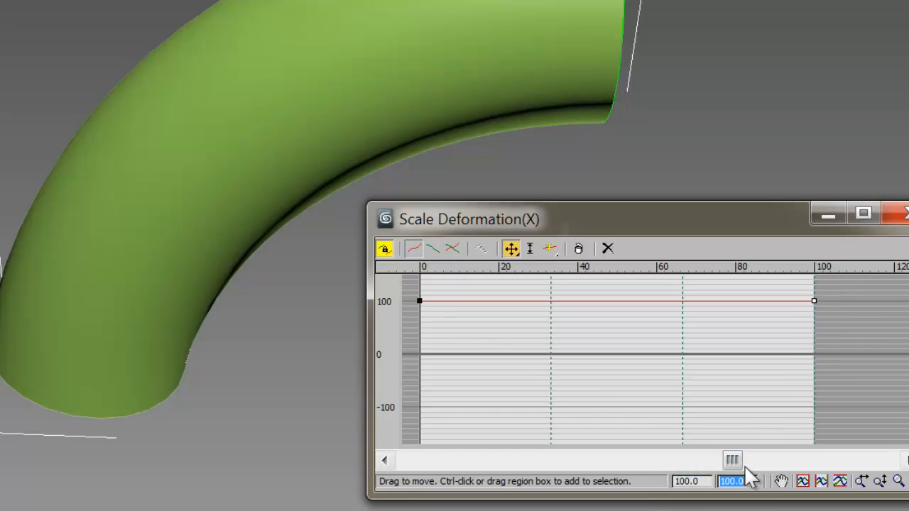
{"action": "left_click_drag", "start_coordinate": [703, 484], "coordinate": [672, 485]}
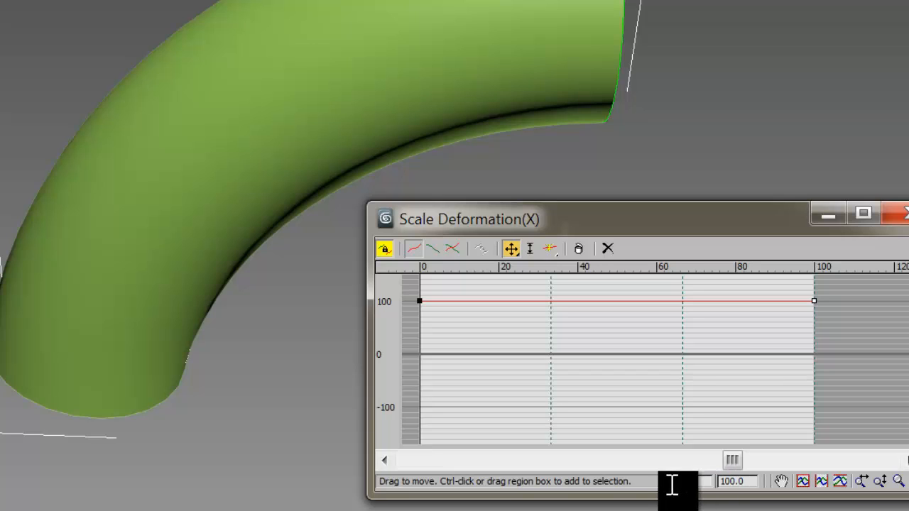
{"action": "left_click", "coordinate": [751, 484]}
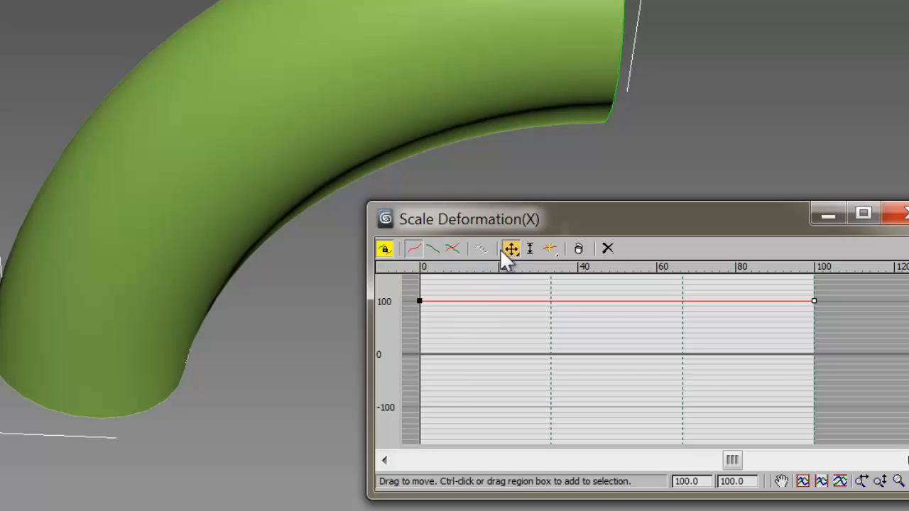
Step: Insert five control points on the scale curve at about 15, 33, 48, 67 and 84.5 percent of the path
{"action": "left_click", "coordinate": [550, 250]}
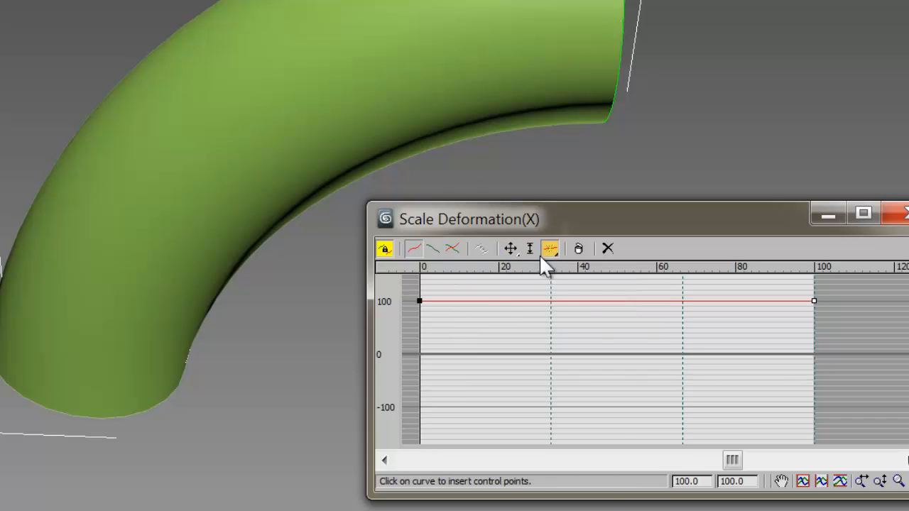
{"action": "left_click", "coordinate": [478, 301]}
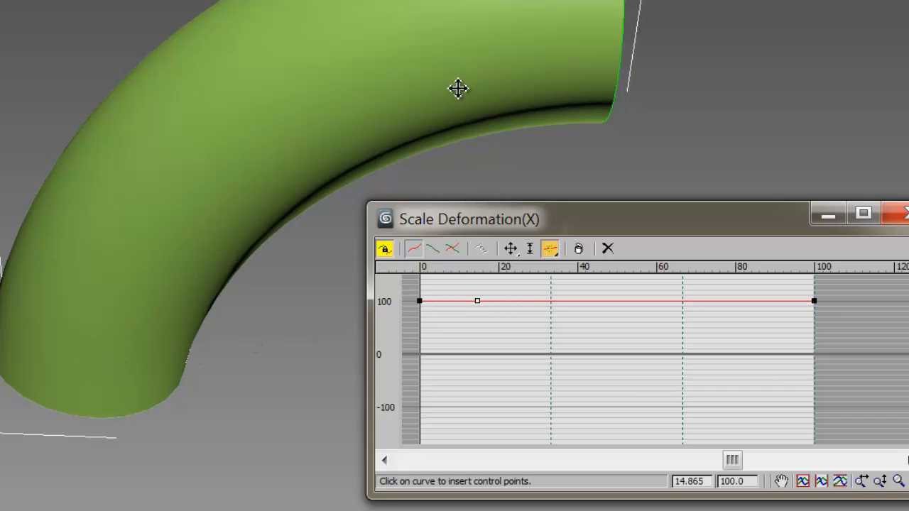
{"action": "left_click", "coordinate": [550, 301]}
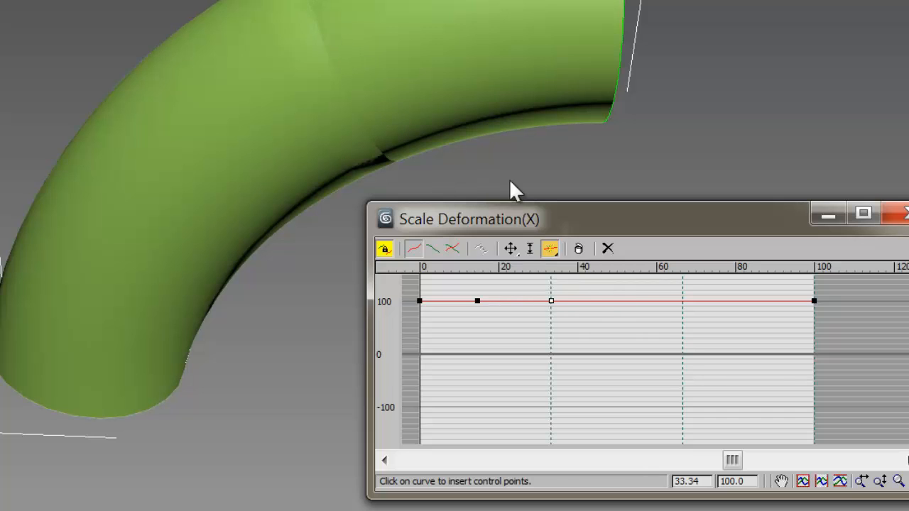
{"action": "left_click", "coordinate": [607, 301]}
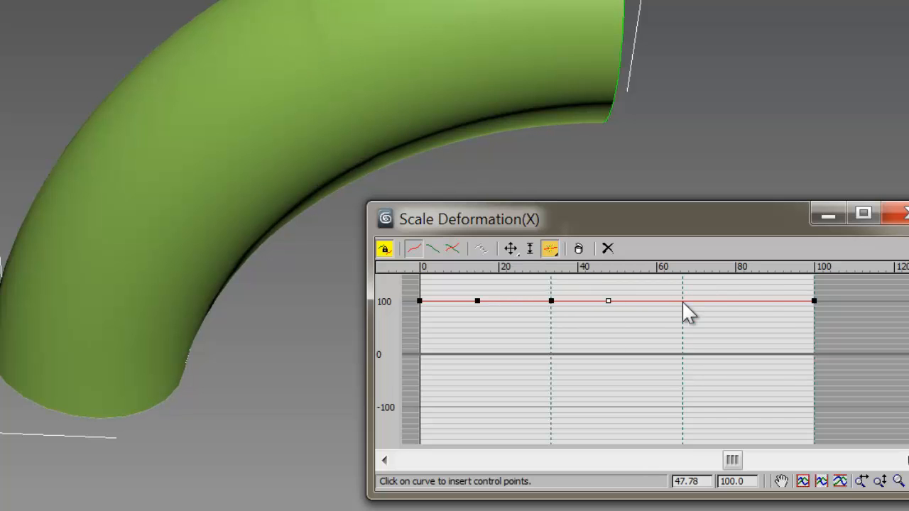
{"action": "left_click", "coordinate": [683, 301]}
{"action": "left_click", "coordinate": [753, 301]}
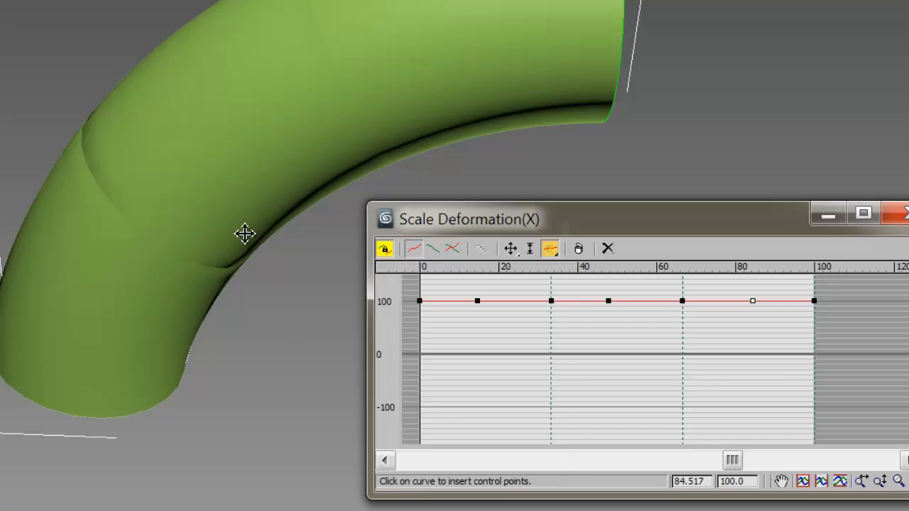
Step: Move the scale curve's second control point down to about 16.6 percent of the path and 53 percent scale
{"action": "right_click", "coordinate": [495, 304]}
{"action": "left_click", "coordinate": [477, 301]}
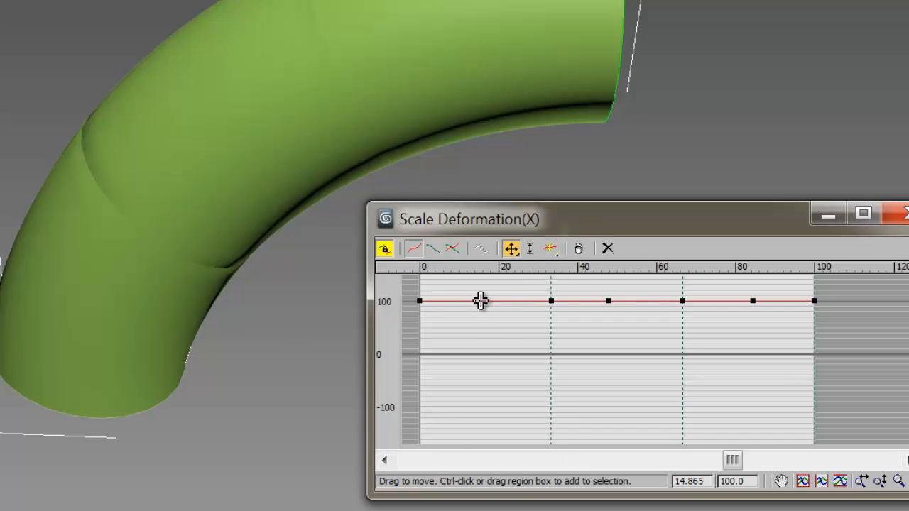
{"action": "left_click_drag", "start_coordinate": [478, 301], "coordinate": [486, 326]}
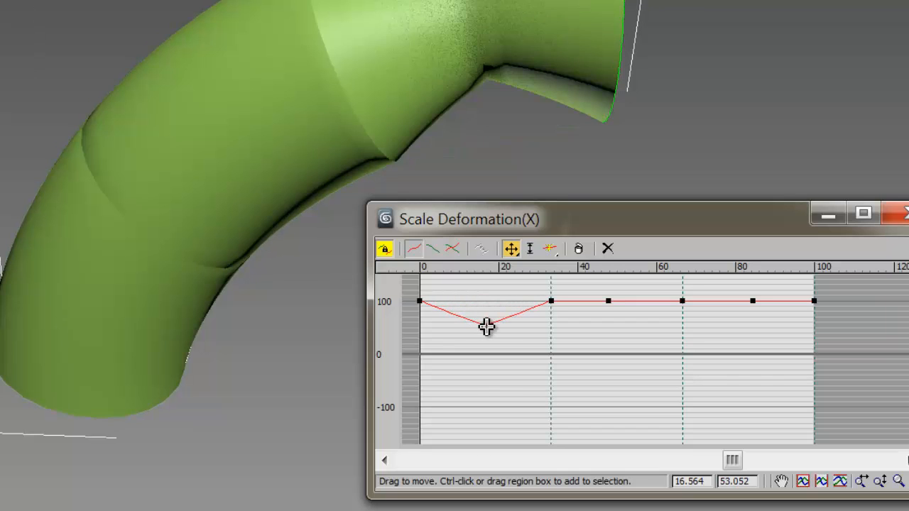
Step: Convert the control point at 47.78 percent to Bezier-Smooth and tilt its handles so the curve rises before it and dips after it
{"action": "left_click", "coordinate": [608, 301]}
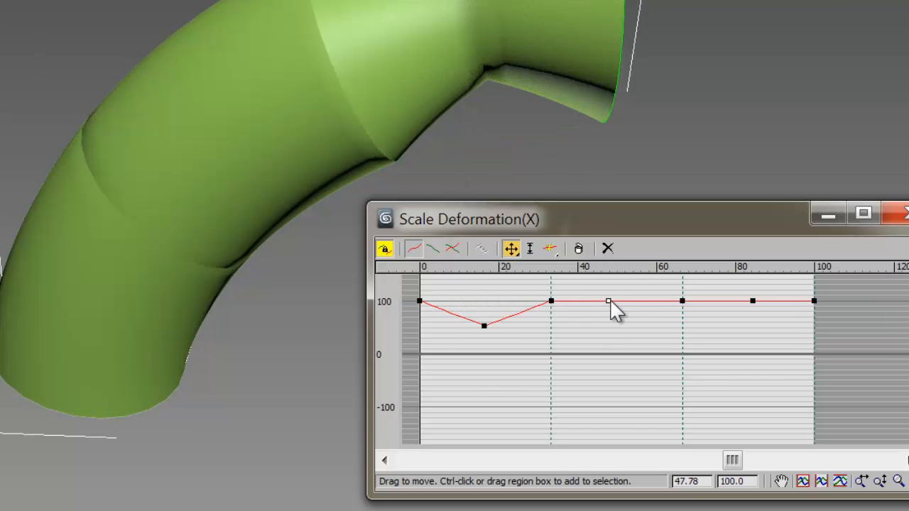
{"action": "right_click", "coordinate": [609, 303]}
{"action": "left_click", "coordinate": [659, 338]}
{"action": "left_click_drag", "start_coordinate": [629, 302], "coordinate": [654, 320]}
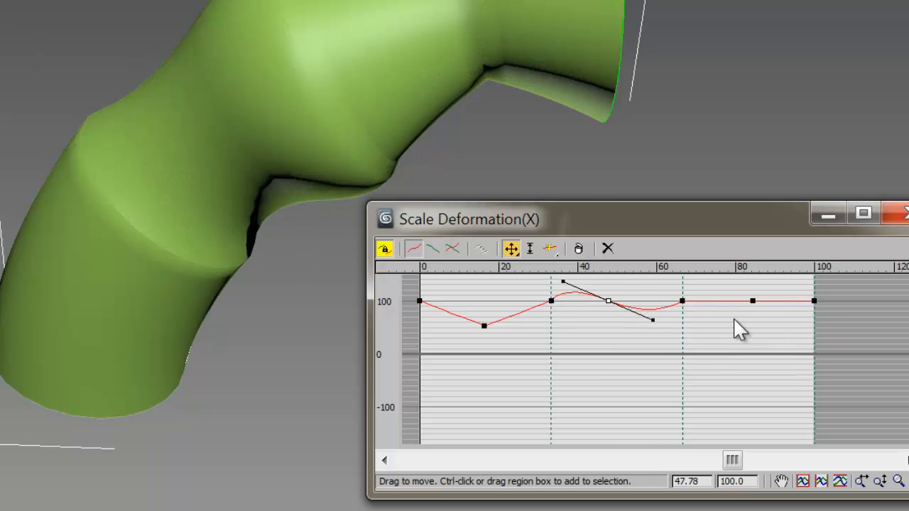
Step: Convert the control point at 84.5 percent to Bezier-Corner, try it at about 40 percent scale, and raise it to about 130 percent
{"action": "left_click_drag", "start_coordinate": [758, 295], "coordinate": [755, 302]}
{"action": "right_click", "coordinate": [755, 301]}
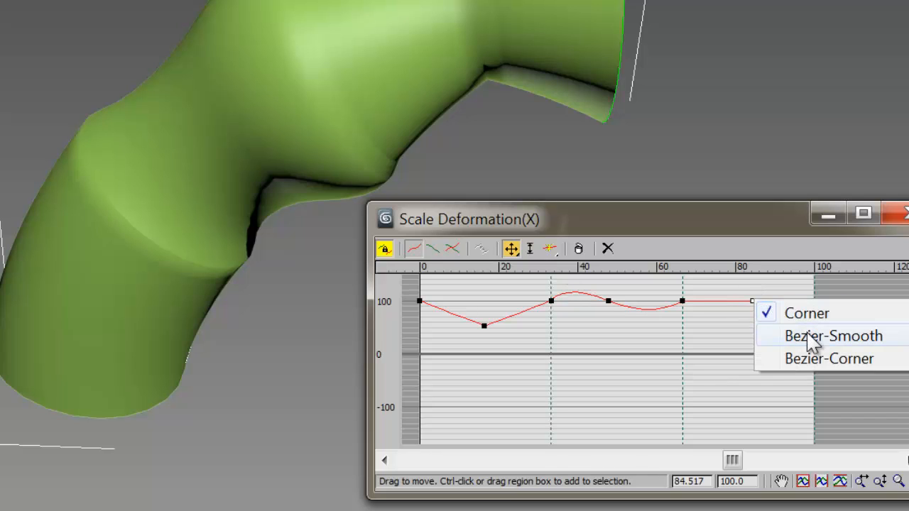
{"action": "left_click", "coordinate": [808, 361]}
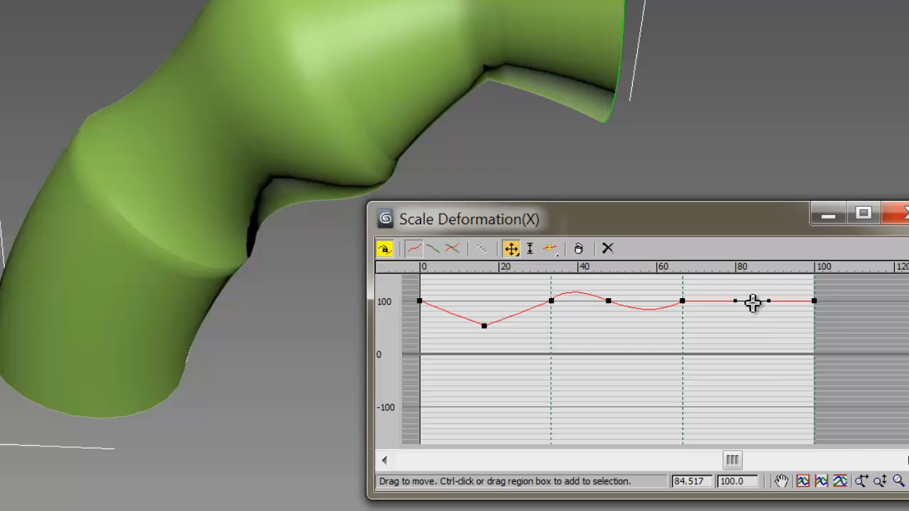
{"action": "left_click_drag", "start_coordinate": [752, 308], "coordinate": [750, 335]}
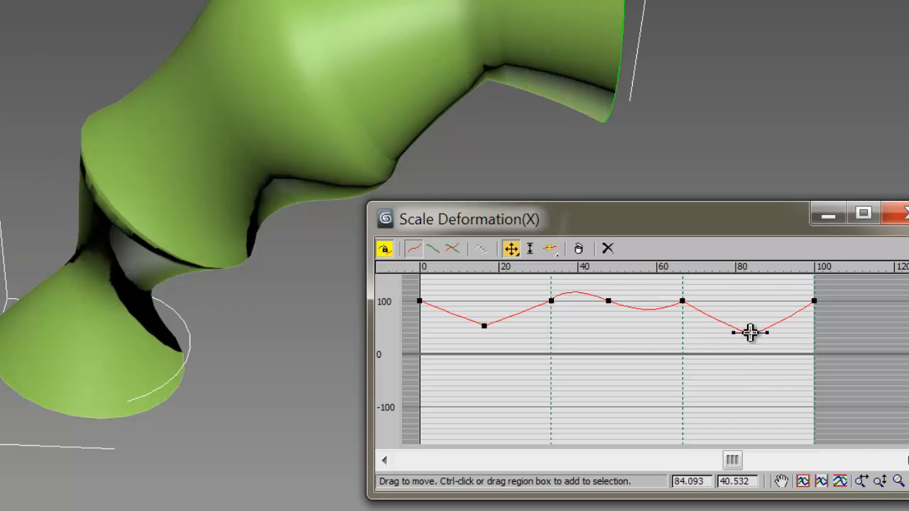
{"action": "left_click_drag", "start_coordinate": [751, 330], "coordinate": [747, 284]}
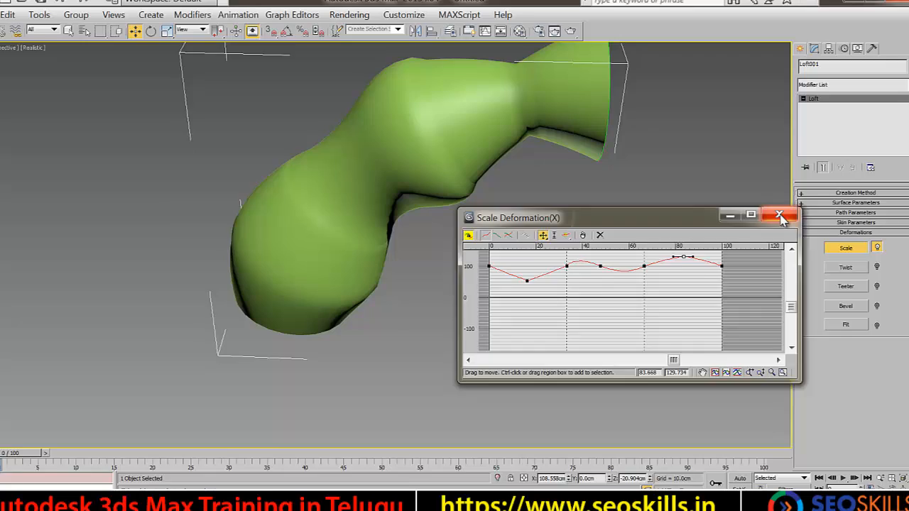
Step: Close the Scale Deformation editor and toggle the loft's Scale deformation to compare the pipe with and without it
{"action": "left_click", "coordinate": [851, 213]}
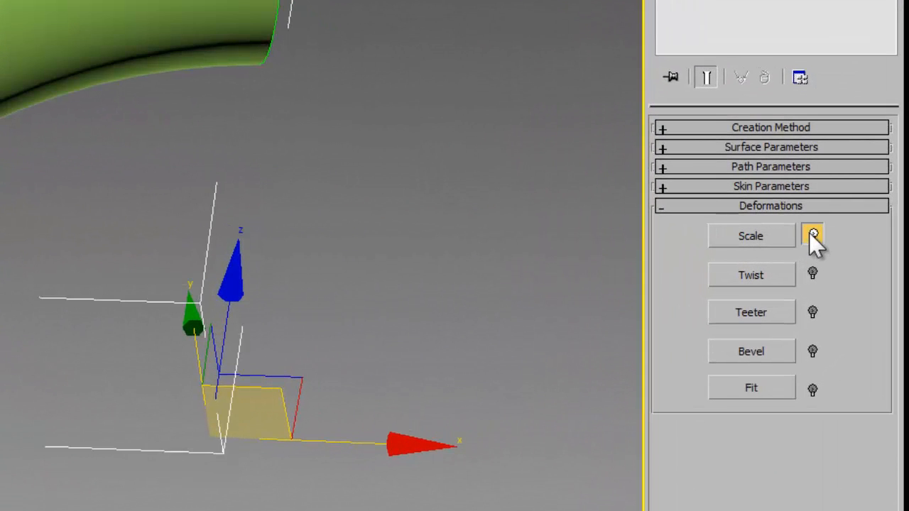
{"action": "left_click", "coordinate": [808, 232]}
{"action": "left_click", "coordinate": [809, 232]}
Step: Select all objects across the viewports and delete them to empty the scene
{"action": "left_click", "coordinate": [313, 176]}
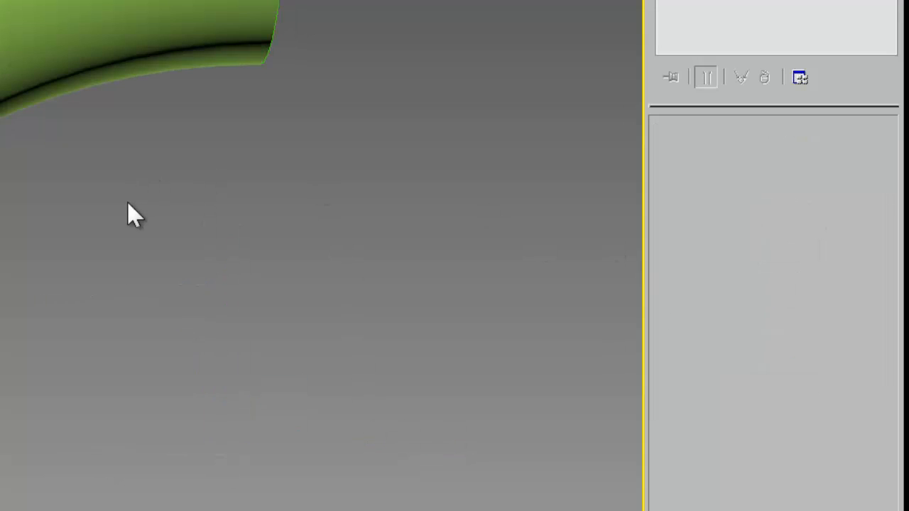
{"action": "key", "text": "alt+w"}
{"action": "left_click_drag", "start_coordinate": [229, 148], "coordinate": [406, 2]}
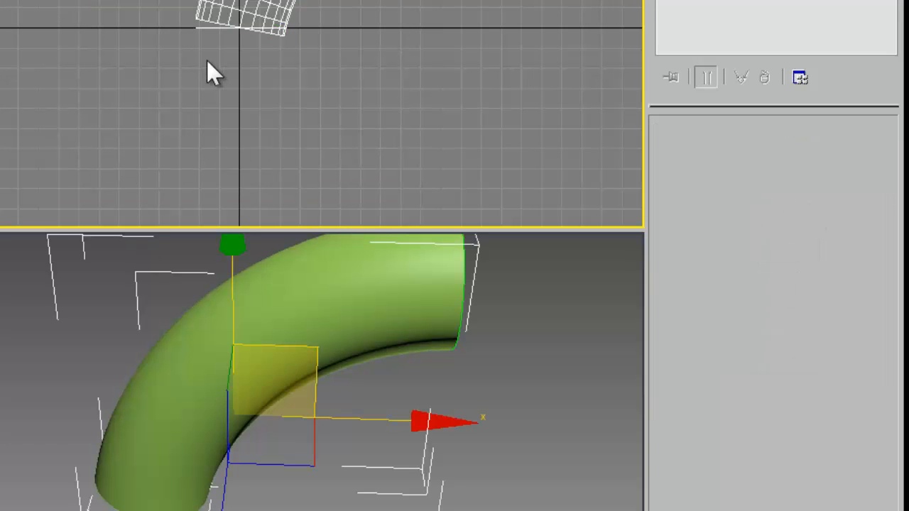
{"action": "key", "text": "Delete"}
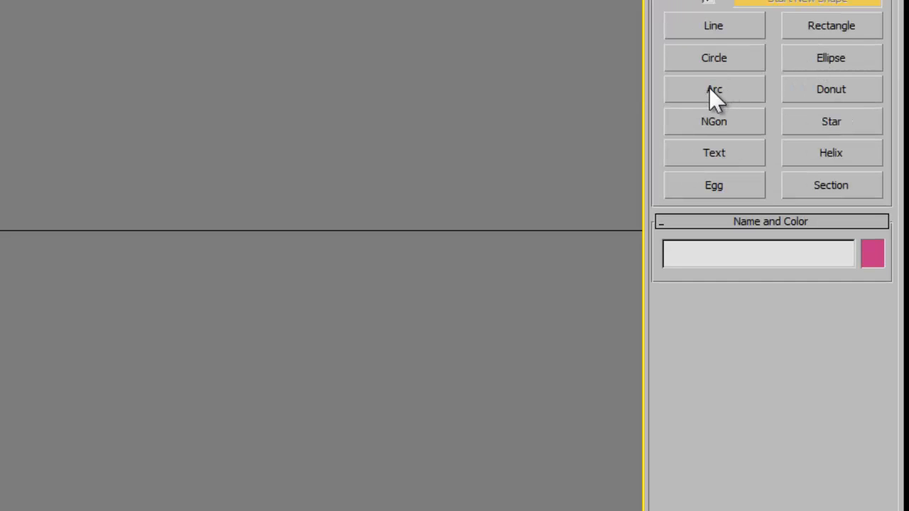
Step: Draw an arc in the Front view, starting at the origin and curving upward, with a radius of about 217.5 cm
{"action": "left_click", "coordinate": [714, 89]}
{"action": "left_click_drag", "start_coordinate": [0, 229], "coordinate": [335, 0]}
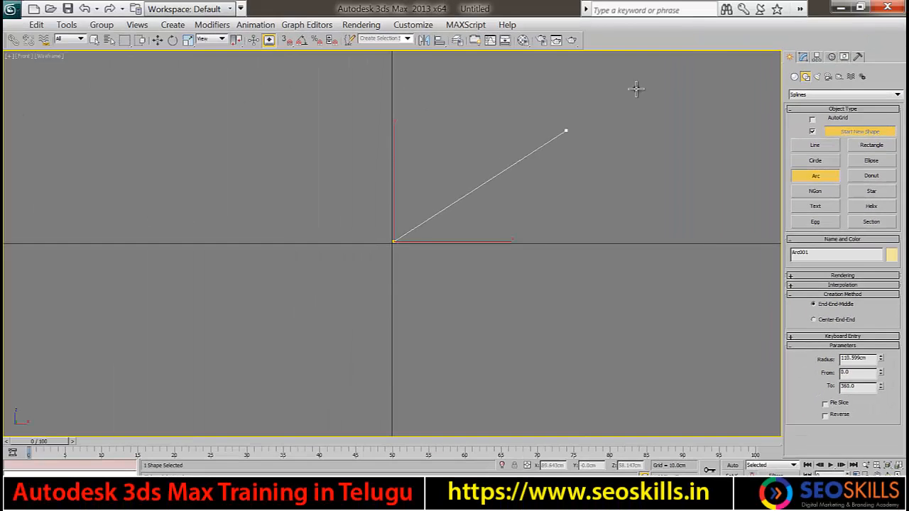
{"action": "left_click_drag", "start_coordinate": [636, 88], "coordinate": [706, 61]}
{"action": "left_click", "coordinate": [649, 71]}
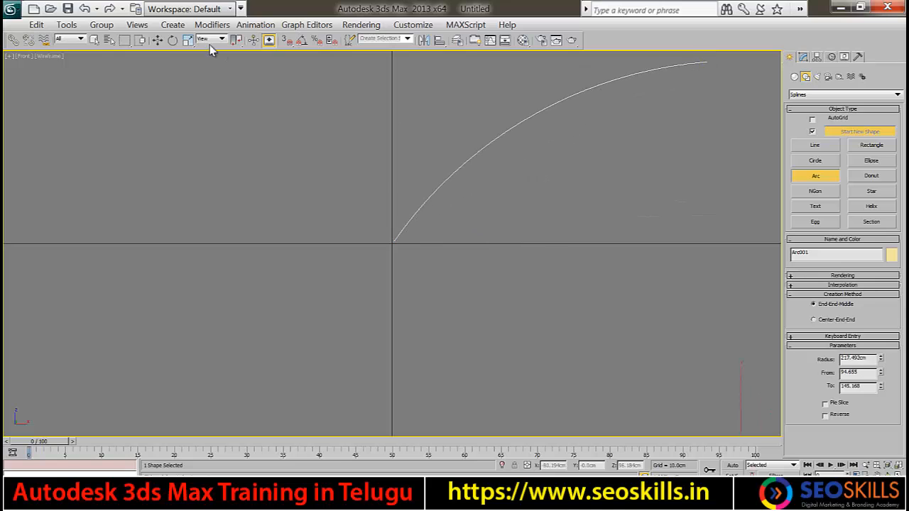
{"action": "left_click", "coordinate": [156, 40]}
{"action": "left_click", "coordinate": [267, 129]}
Step: Draw a narrow rectangle about 135 by 10.7 cm in the Top view and move it beside the arc's start
{"action": "key", "text": "alt+w"}
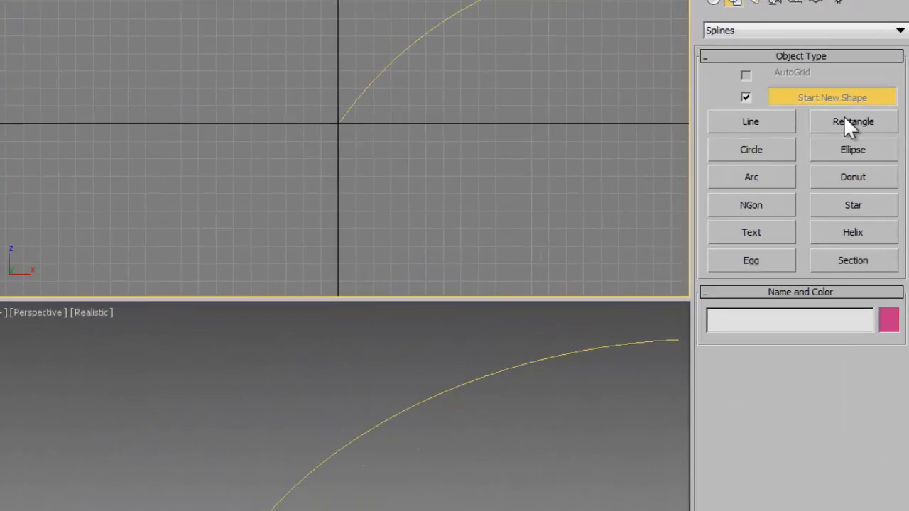
{"action": "left_click", "coordinate": [851, 123]}
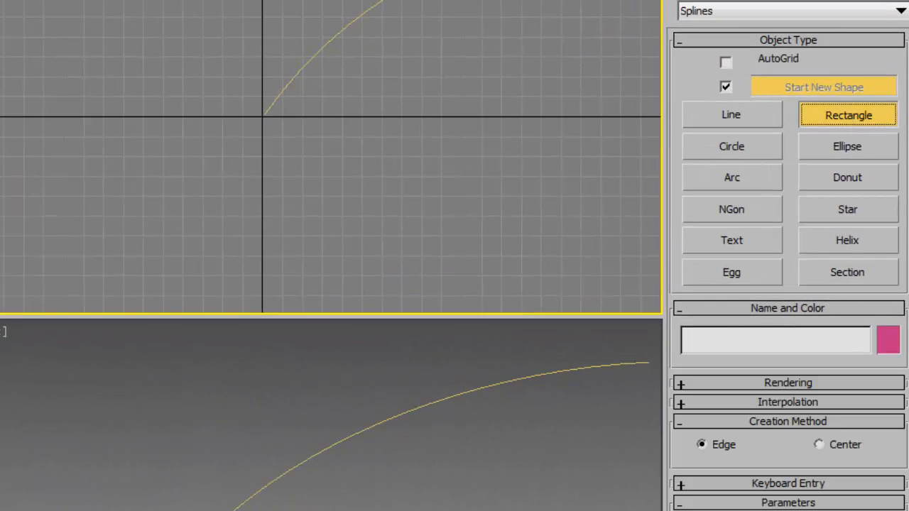
{"action": "mouse_move", "coordinate": [255, 116]}
{"action": "left_mouse_down"}
{"action": "mouse_move", "coordinate": [293, 116]}
{"action": "mouse_move", "coordinate": [277, 116]}
{"action": "left_mouse_up"}
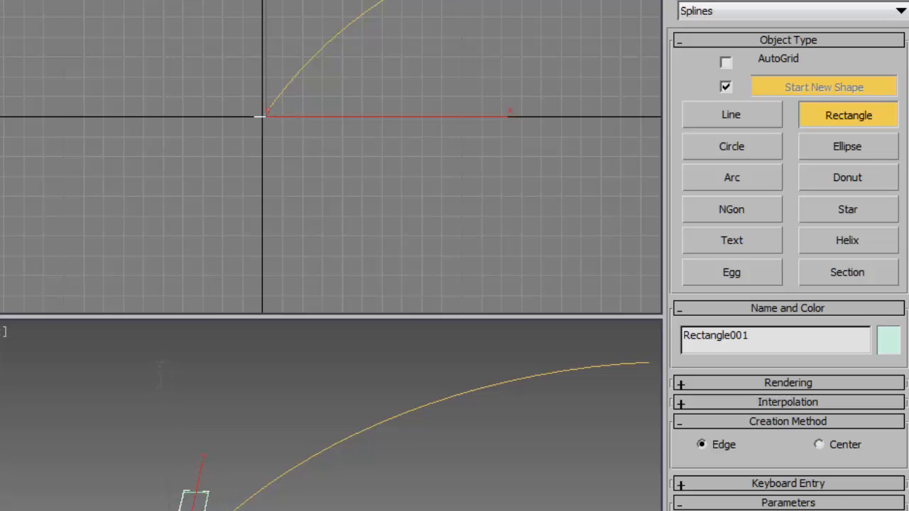
{"action": "key", "text": "w"}
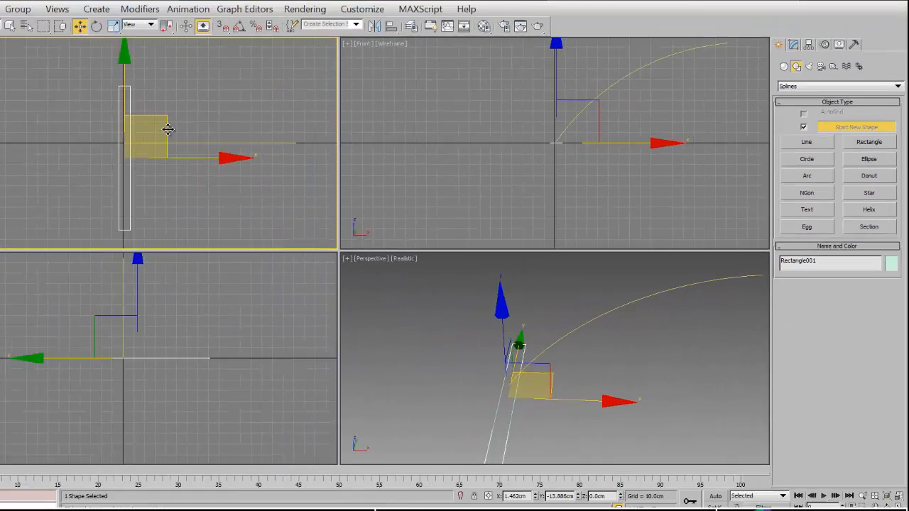
{"action": "left_click_drag", "start_coordinate": [168, 127], "coordinate": [235, 122]}
{"action": "left_click", "coordinate": [407, 296]}
{"action": "key", "text": "alt+w"}
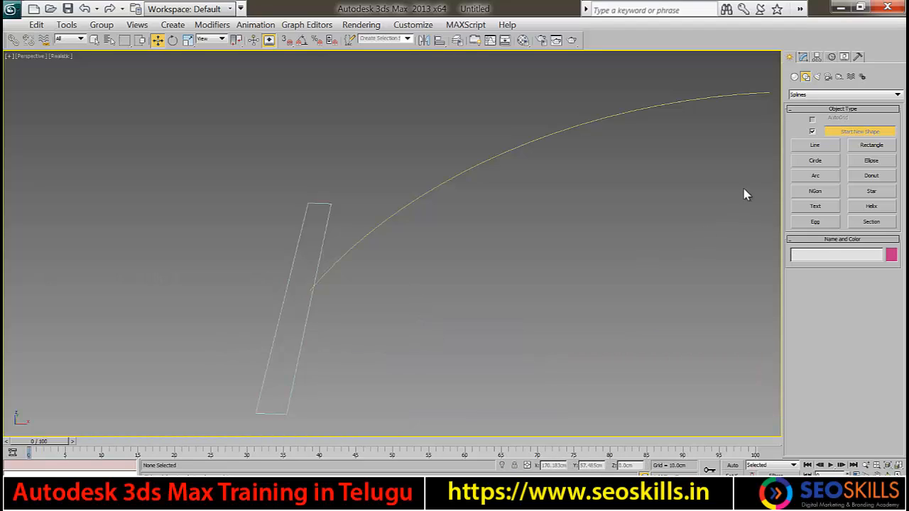
Step: Set the rectangle's corner radius to 10 cm
{"action": "left_click", "coordinate": [276, 333]}
{"action": "left_click", "coordinate": [803, 57]}
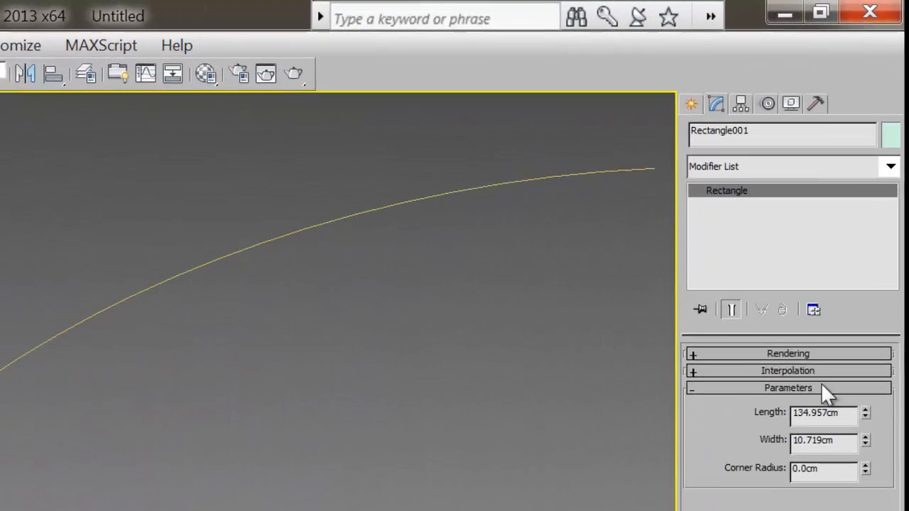
{"action": "double_click", "coordinate": [830, 462]}
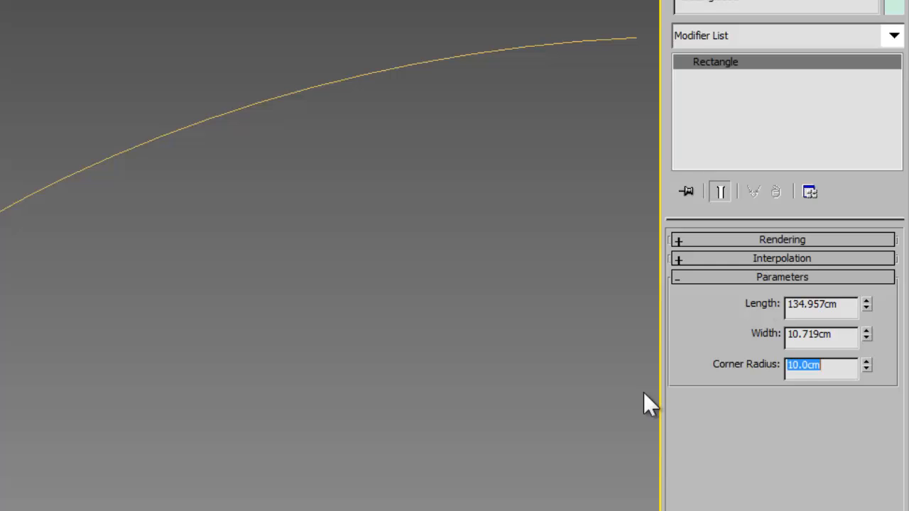
Step: Create a Loft compound object with the arc as path and the rounded rectangle as its instanced shape
{"action": "left_click", "coordinate": [644, 395]}
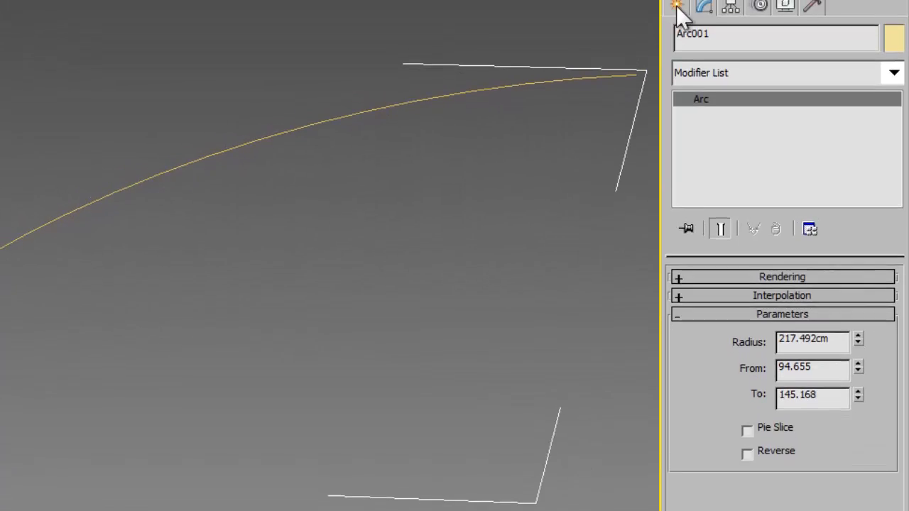
{"action": "left_click", "coordinate": [676, 22]}
{"action": "left_click", "coordinate": [685, 81]}
{"action": "left_click", "coordinate": [712, 118]}
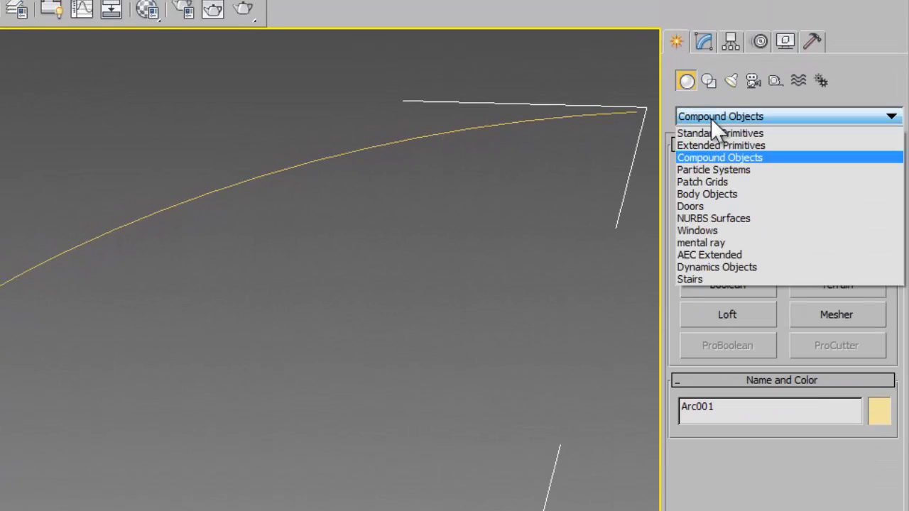
{"action": "left_click", "coordinate": [712, 117]}
{"action": "left_click", "coordinate": [727, 315]}
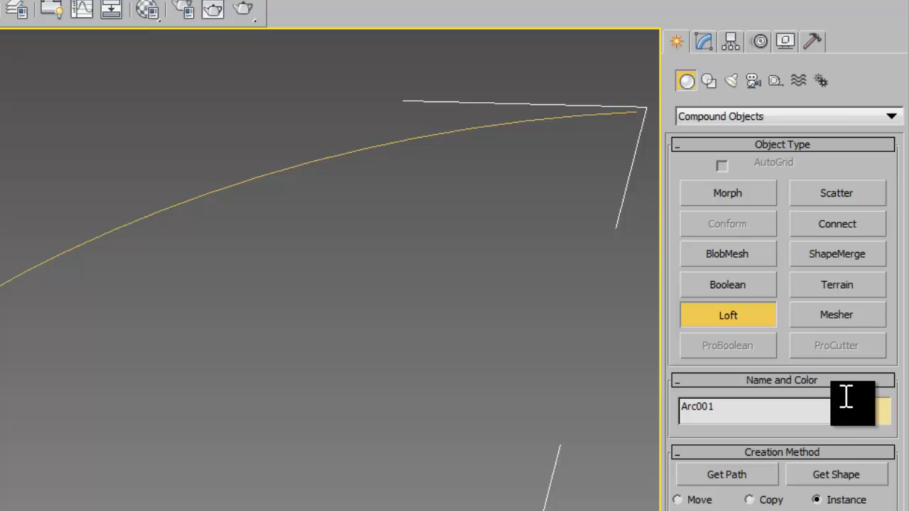
{"action": "left_click", "coordinate": [836, 474]}
{"action": "left_click", "coordinate": [213, 398]}
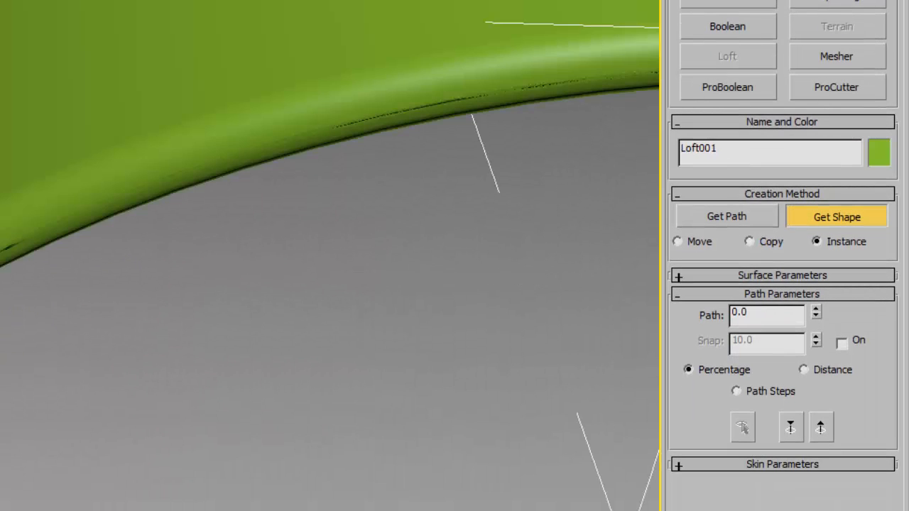
{"action": "right_click", "coordinate": [119, 371]}
{"action": "left_click", "coordinate": [120, 372]}
Step: Set the source rectangle's corner radius to 2.5 cm and check the lofted slab's edges from below
{"action": "middle_click_drag", "start_coordinate": [119, 372], "coordinate": [335, 301], "text": "alt"}
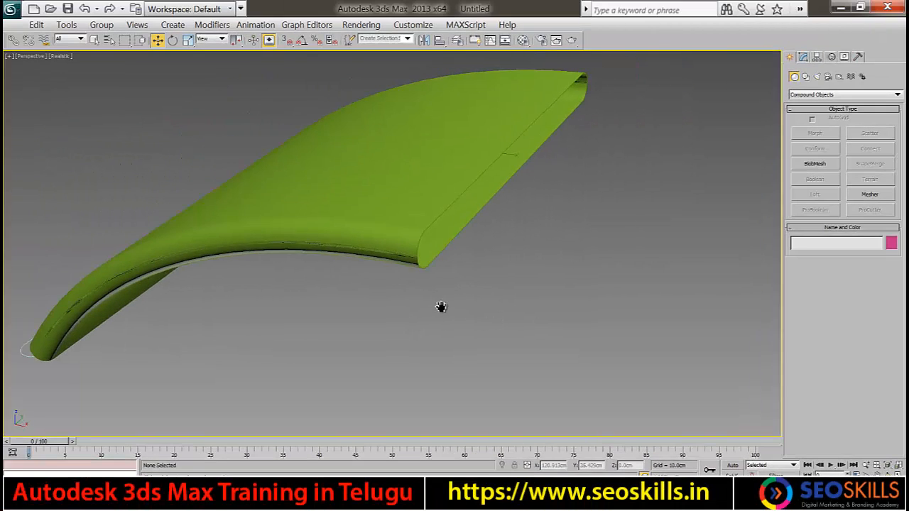
{"action": "middle_click_drag", "start_coordinate": [441, 306], "coordinate": [424, 292], "text": "alt"}
{"action": "left_click", "coordinate": [373, 205]}
{"action": "middle_click_drag", "start_coordinate": [348, 281], "coordinate": [451, 264]}
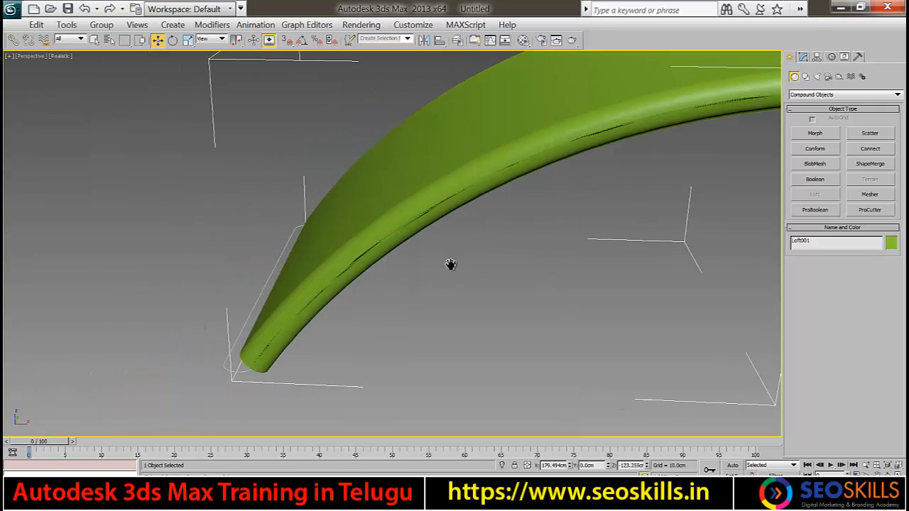
{"action": "left_click", "coordinate": [241, 374]}
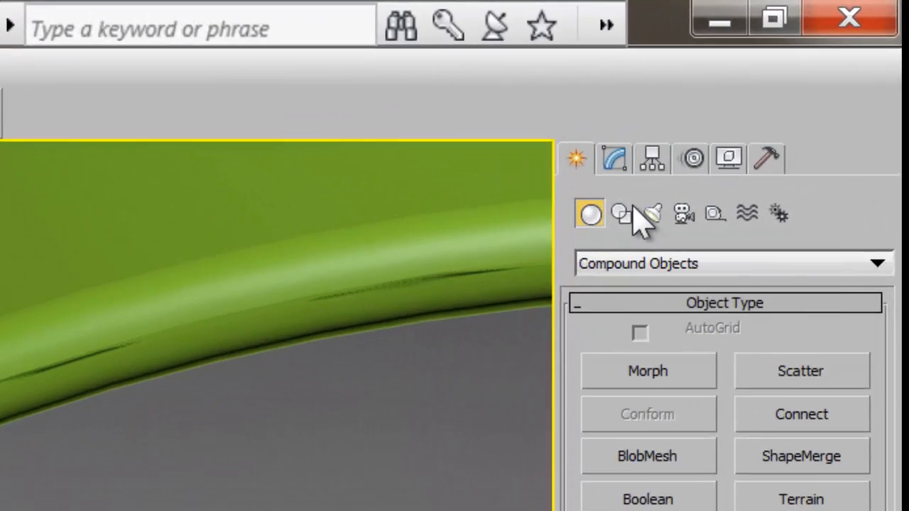
{"action": "left_click", "coordinate": [803, 57]}
{"action": "double_click", "coordinate": [803, 411]}
{"action": "type", "text": "2.5"}
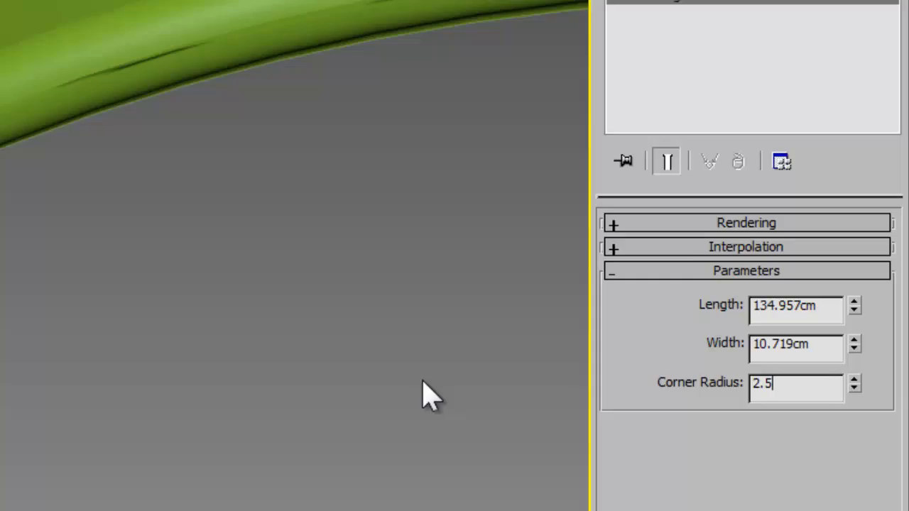
{"action": "key", "text": "Return"}
{"action": "scroll", "coordinate": [436, 227], "scroll_direction": "up", "scroll_amount": 3}
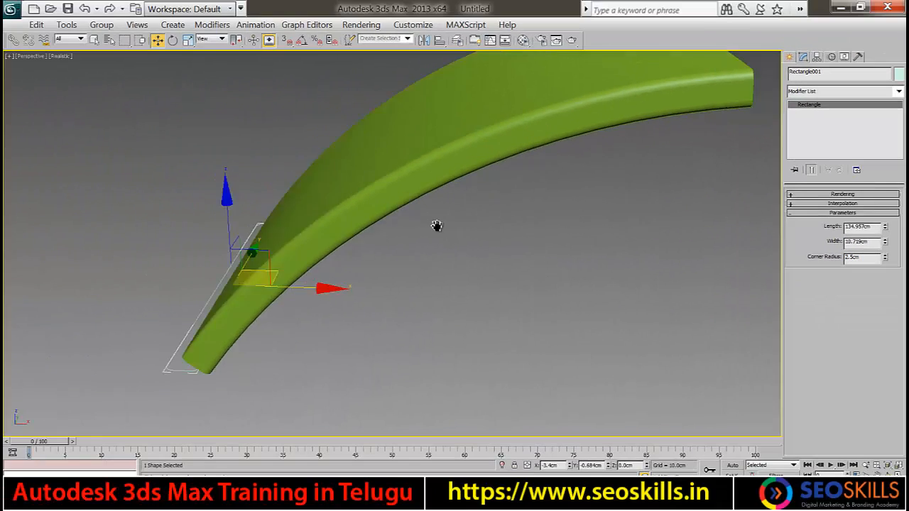
{"action": "middle_click_drag", "start_coordinate": [521, 236], "coordinate": [469, 232], "text": "alt"}
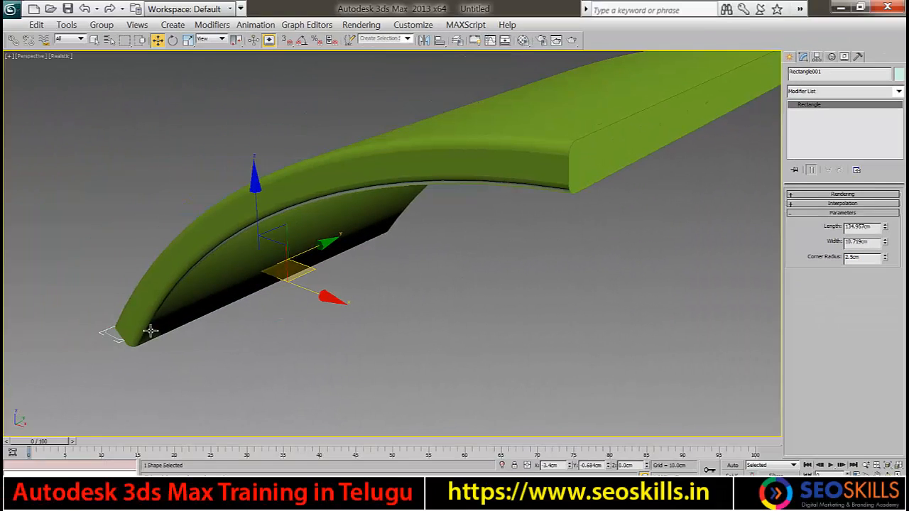
Step: Increase the source rectangle's corner radius to 3 cm, to 4 cm, and finally to 5 cm
{"action": "left_click_drag", "start_coordinate": [867, 257], "coordinate": [702, 267]}
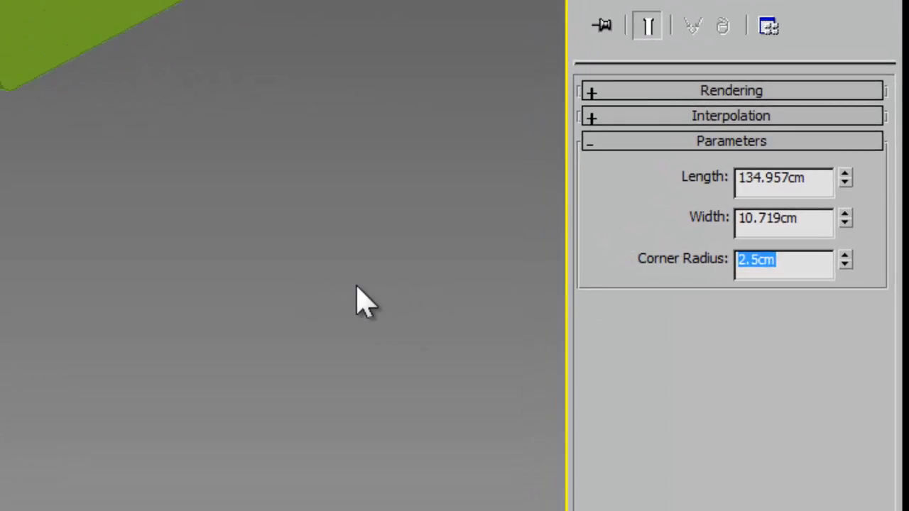
{"action": "type", "text": "3"}
{"action": "key", "text": "Return"}
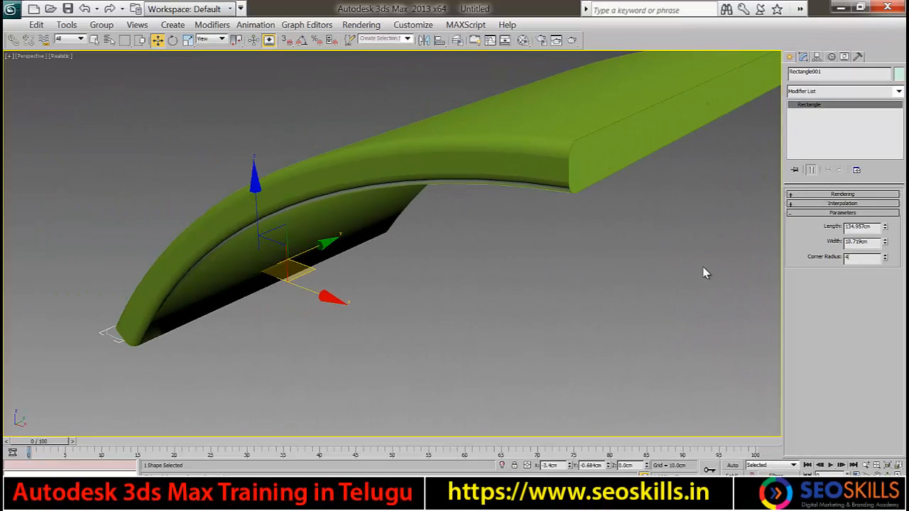
{"action": "type", "text": "4"}
{"action": "key", "text": "Return"}
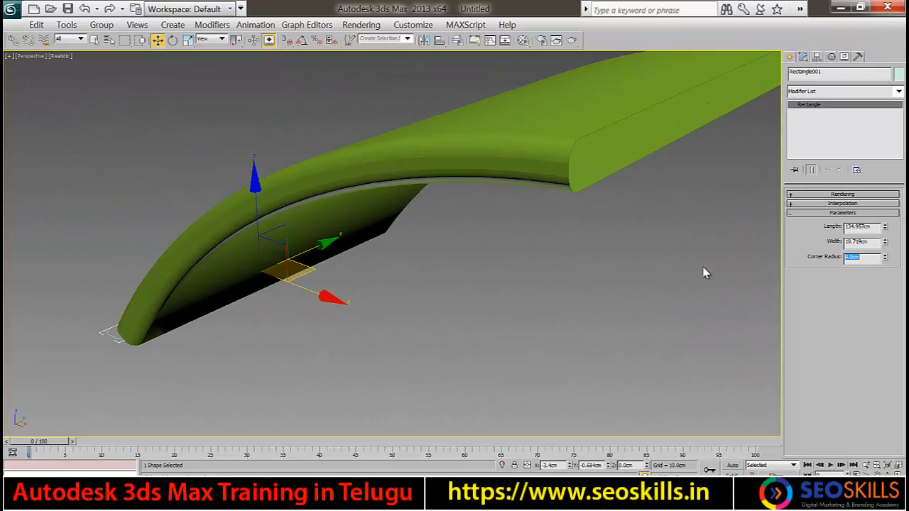
{"action": "type", "text": "5"}
{"action": "key", "text": "Return"}
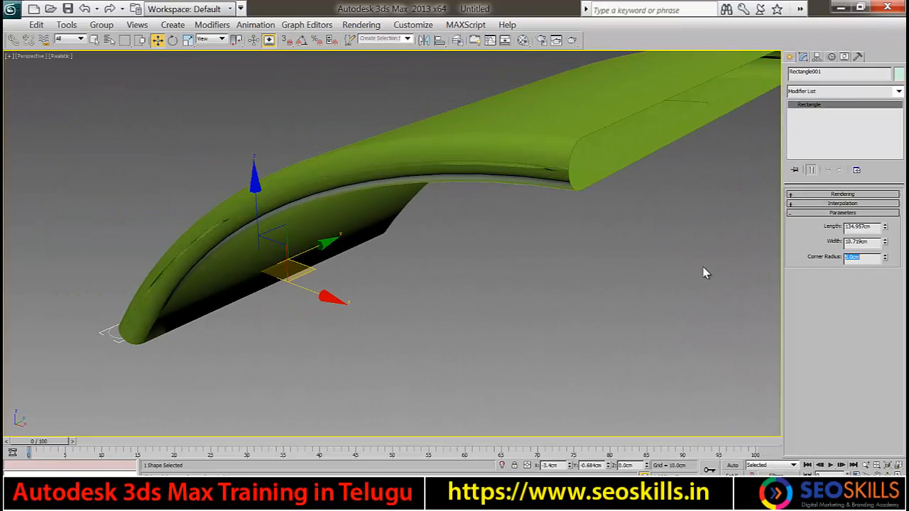
Step: Reduce the source rectangle's corner radius to 4.5 cm and finally to 4 cm
{"action": "type", "text": "4.5"}
{"action": "key", "text": "Return"}
{"action": "type", "text": "4"}
{"action": "key", "text": "Return"}
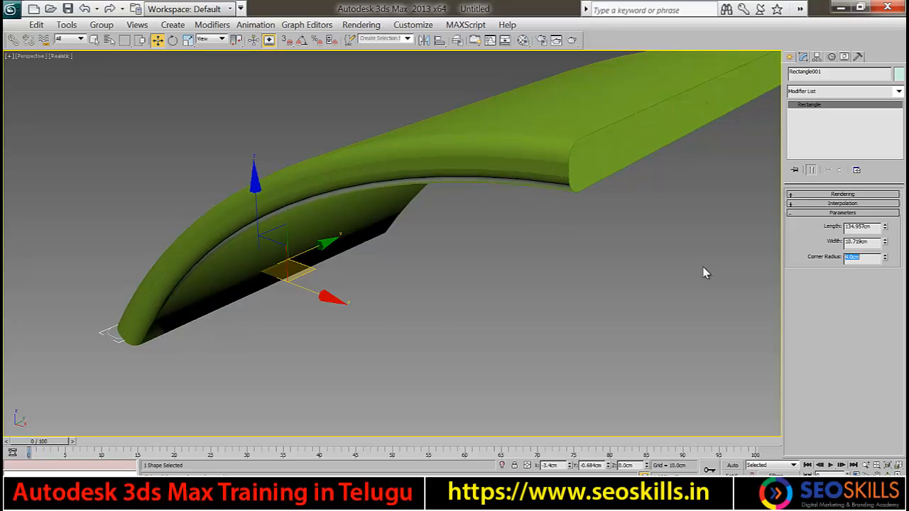
{"action": "left_click", "coordinate": [533, 165]}
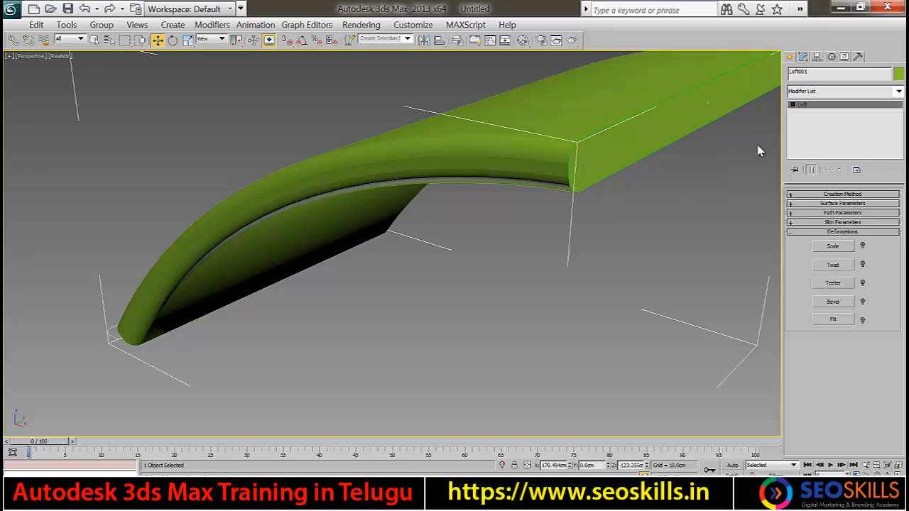
{"action": "left_click", "coordinate": [839, 247]}
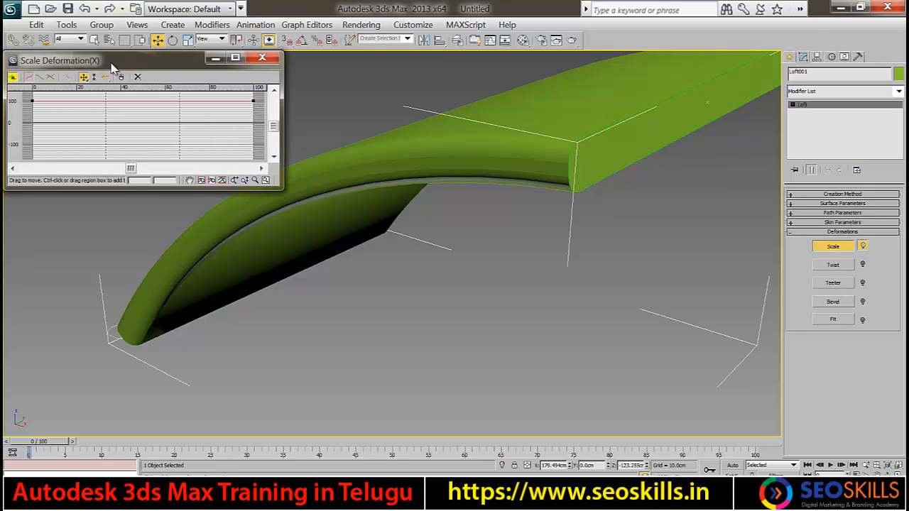
{"action": "left_click_drag", "start_coordinate": [112, 68], "coordinate": [548, 138]}
{"action": "left_click", "coordinate": [699, 129]}
{"action": "left_click", "coordinate": [592, 254]}
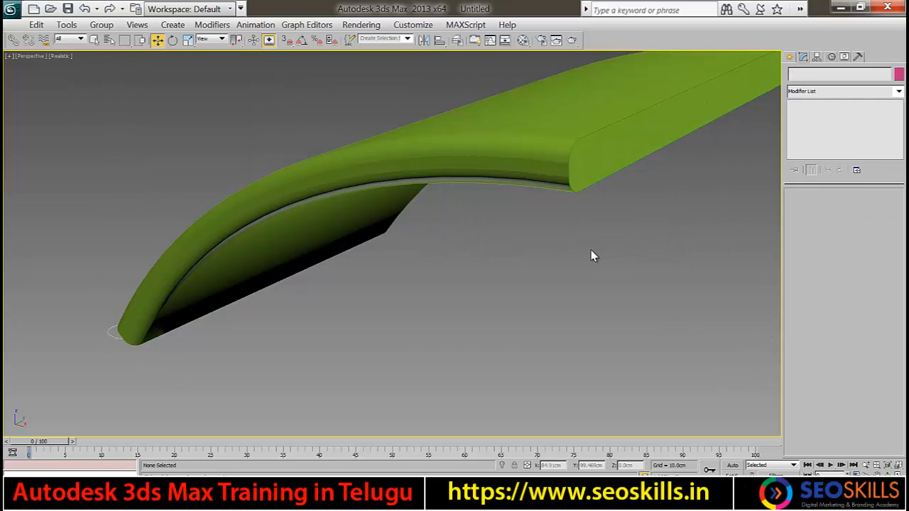
Step: Show edged faces in the perspective view and open the lofted slab's Scale deformation curve
{"action": "key", "text": "F3"}
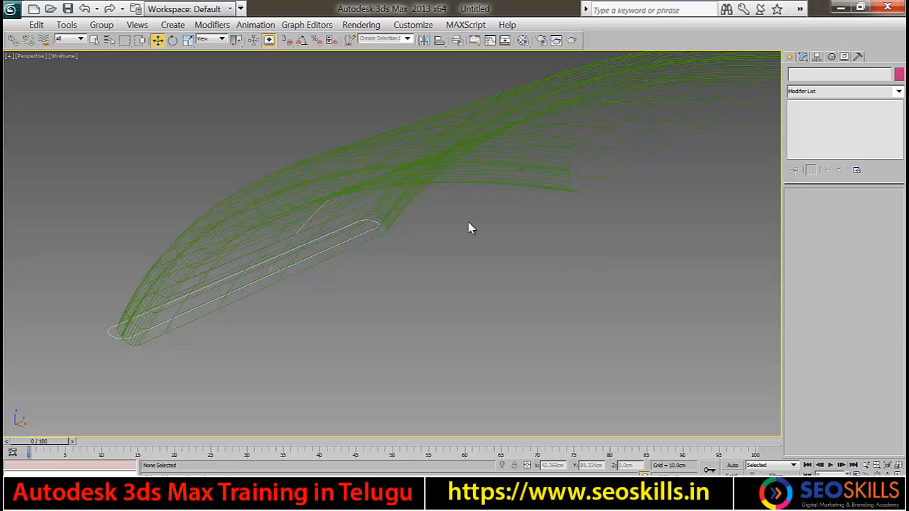
{"action": "left_click", "coordinate": [387, 176]}
{"action": "key", "text": "F3"}
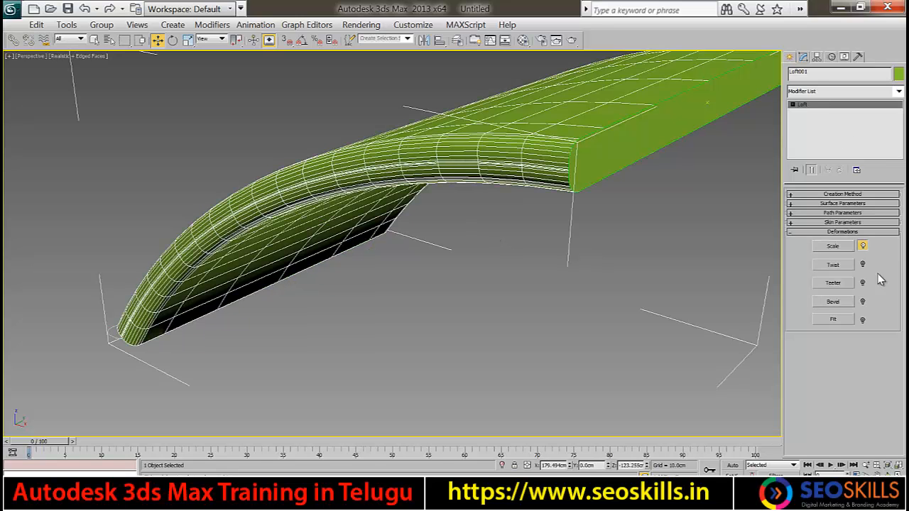
{"action": "left_click", "coordinate": [833, 247]}
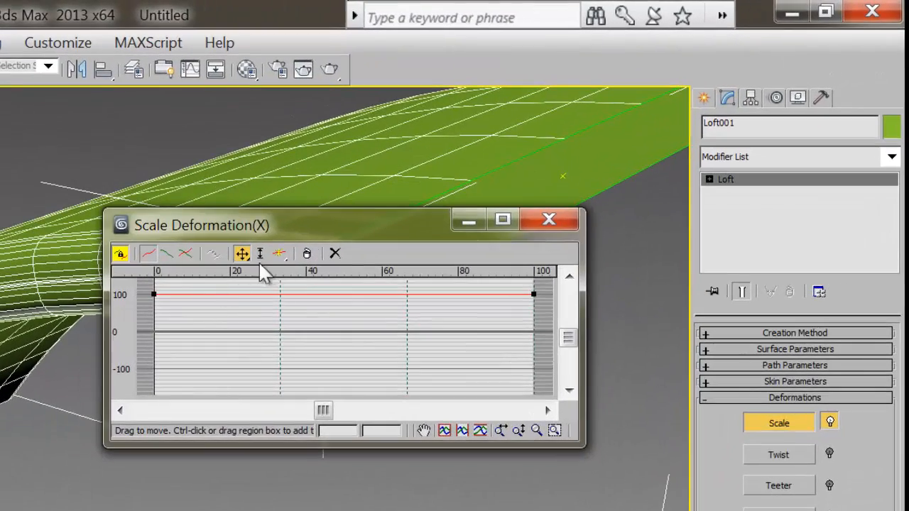
Step: Insert seven control points spread along the full length of the Scale deformation curve
{"action": "left_click", "coordinate": [279, 254]}
{"action": "left_click", "coordinate": [199, 294]}
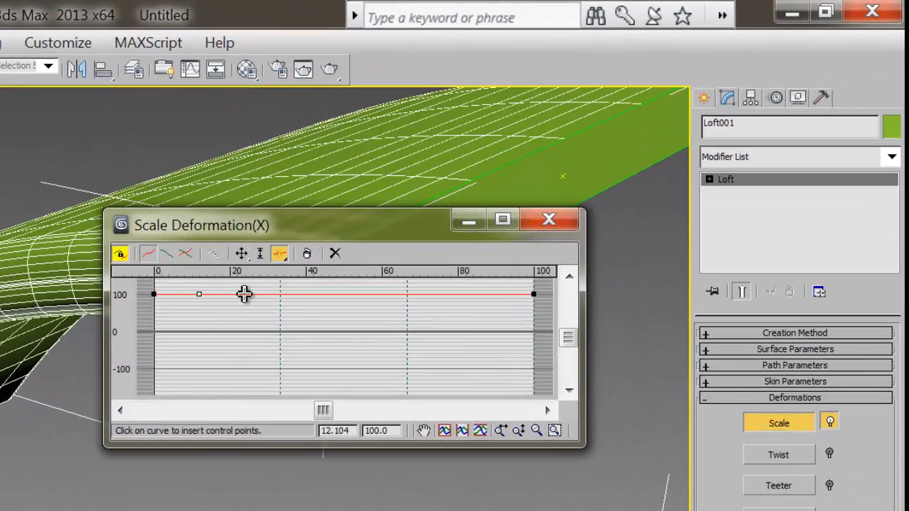
{"action": "left_click", "coordinate": [245, 294]}
{"action": "left_click", "coordinate": [287, 294]}
{"action": "left_click", "coordinate": [344, 294]}
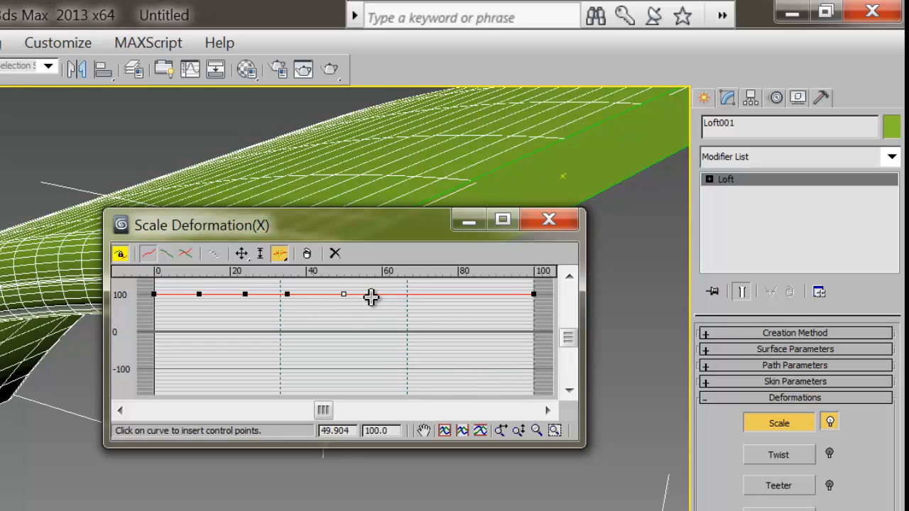
{"action": "left_click", "coordinate": [394, 294]}
{"action": "left_click", "coordinate": [444, 294]}
{"action": "left_click", "coordinate": [492, 294]}
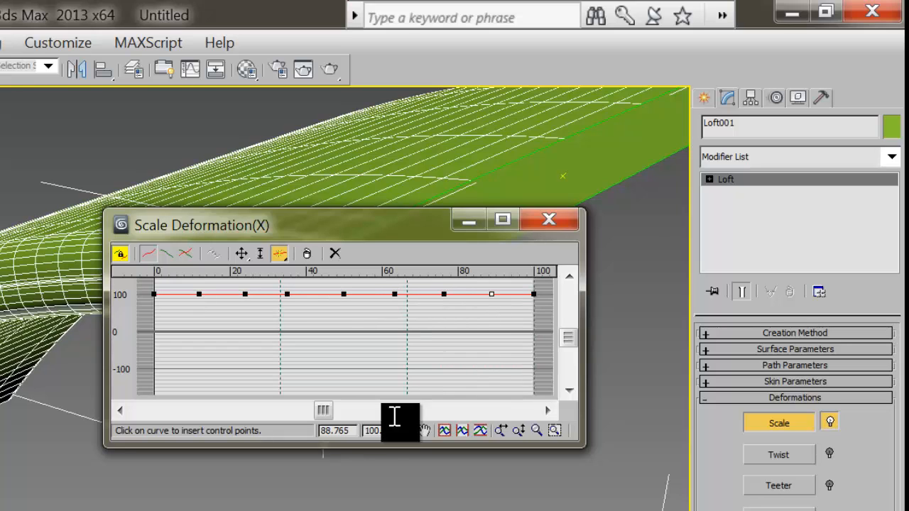
Step: Enter position 75 for the last inserted control point and position 50 for the point near 63
{"action": "left_click_drag", "start_coordinate": [357, 431], "coordinate": [255, 429]}
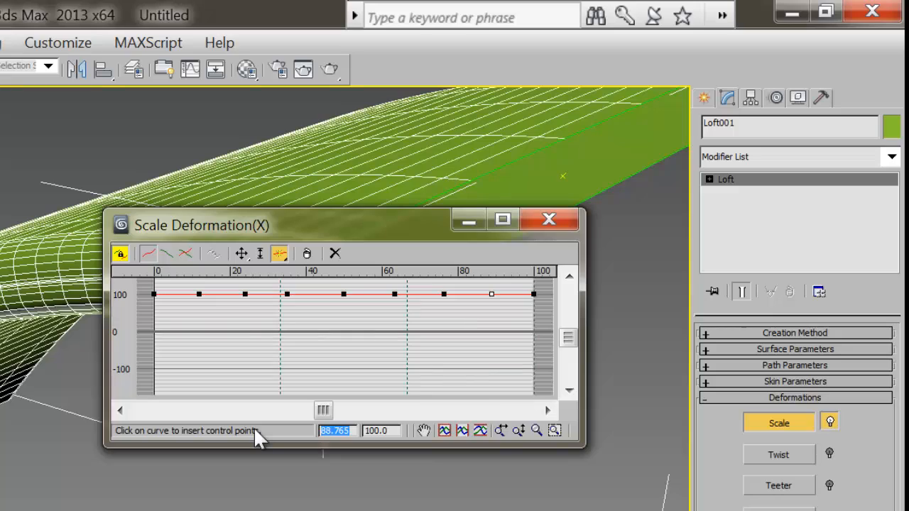
{"action": "type", "text": "75"}
{"action": "key", "text": "Return"}
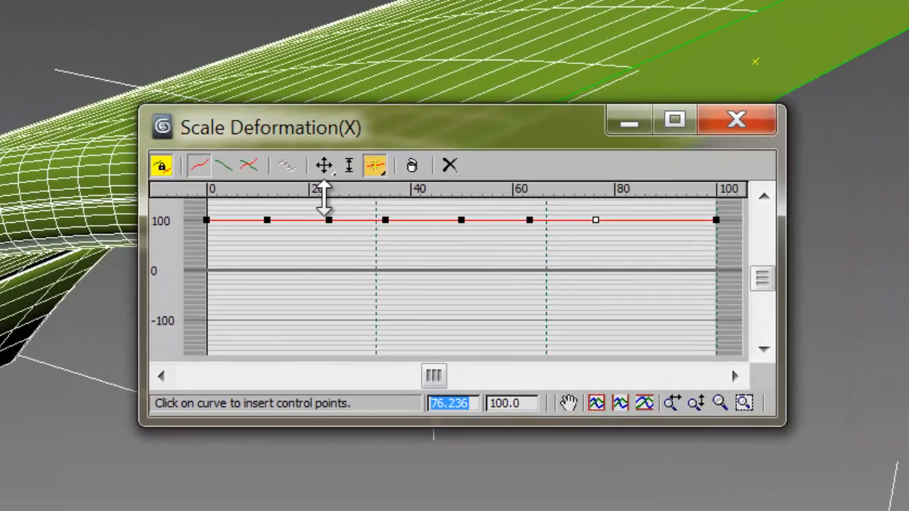
{"action": "left_click", "coordinate": [305, 186]}
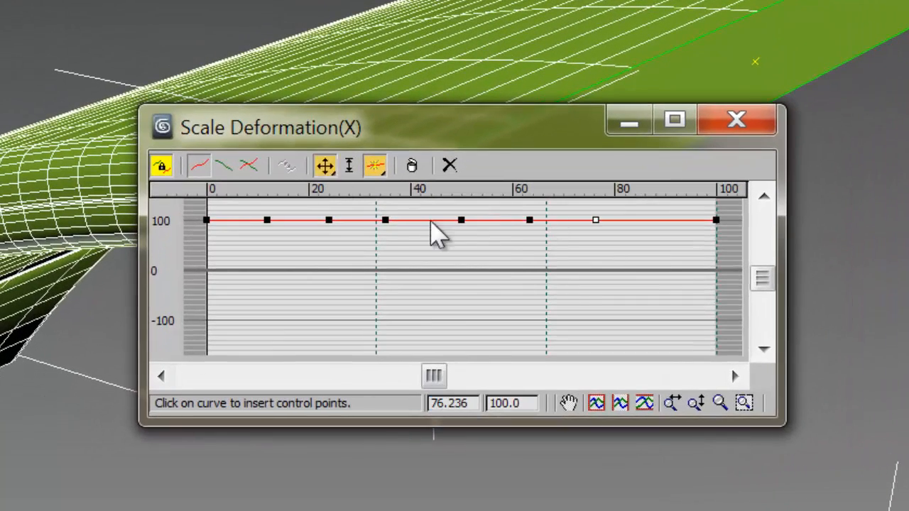
{"action": "left_click", "coordinate": [530, 220]}
{"action": "left_click_drag", "start_coordinate": [474, 402], "coordinate": [297, 430]}
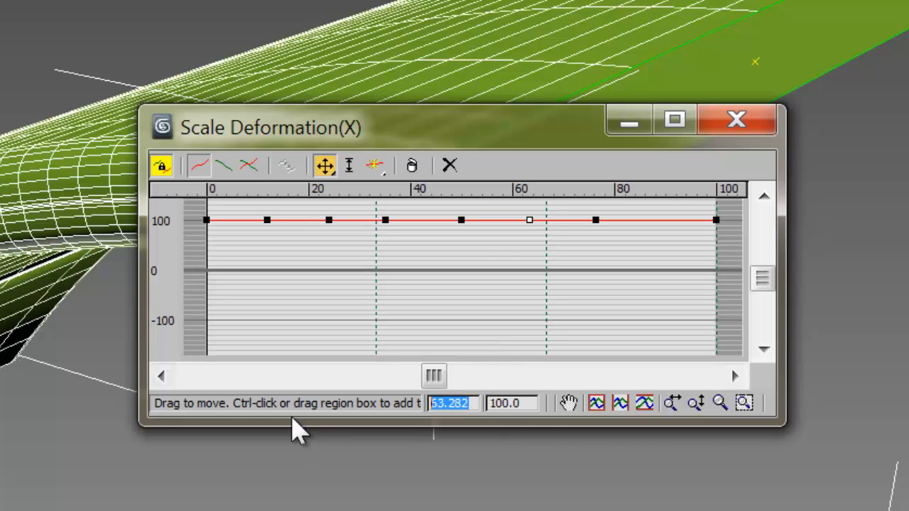
{"action": "type", "text": "50"}
{"action": "key", "text": "Return"}
Step: Lower the control point near position 24 to about 60 percent and convert it to a Bezier point
{"action": "left_click", "coordinate": [385, 220]}
{"action": "left_click_drag", "start_coordinate": [369, 134], "coordinate": [391, 331]}
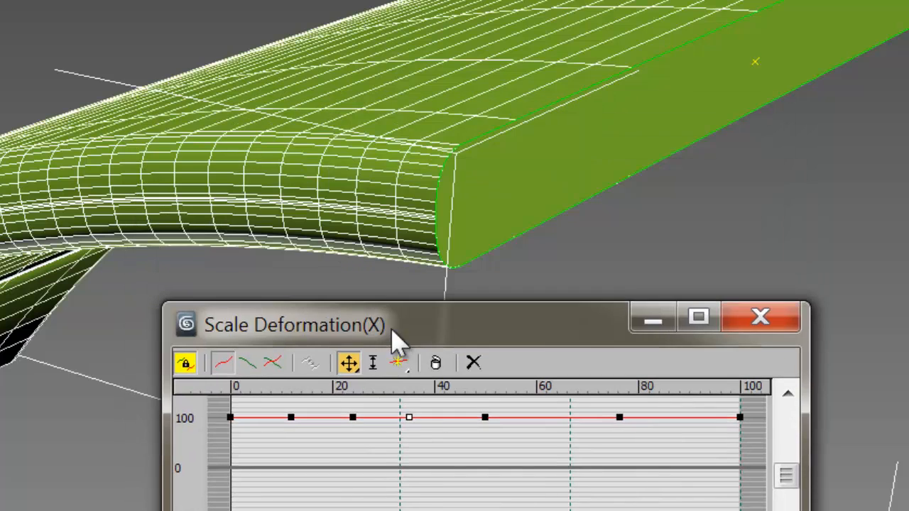
{"action": "left_click_drag", "start_coordinate": [352, 418], "coordinate": [356, 435]}
{"action": "right_click", "coordinate": [356, 436]}
{"action": "left_click", "coordinate": [403, 491]}
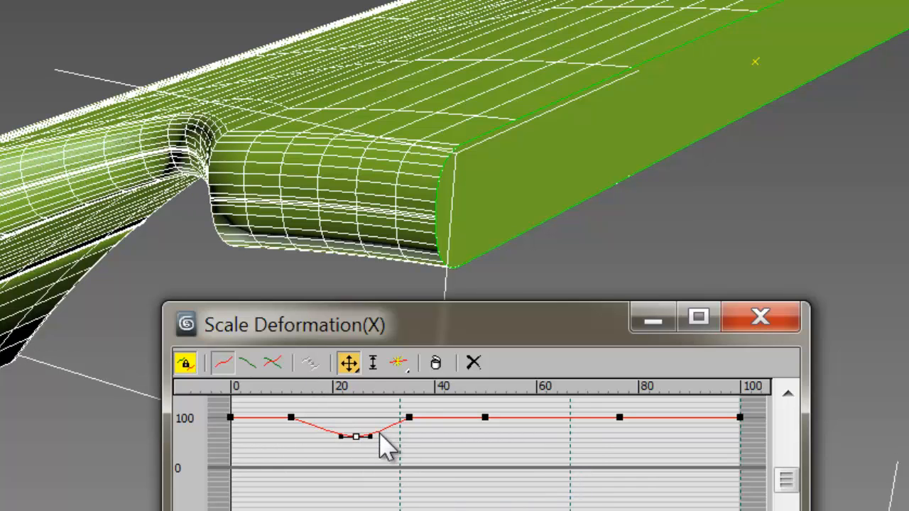
Step: Convert the control point at the curve's middle to a Bezier point and lower it to about 55 percent
{"action": "left_click", "coordinate": [485, 417]}
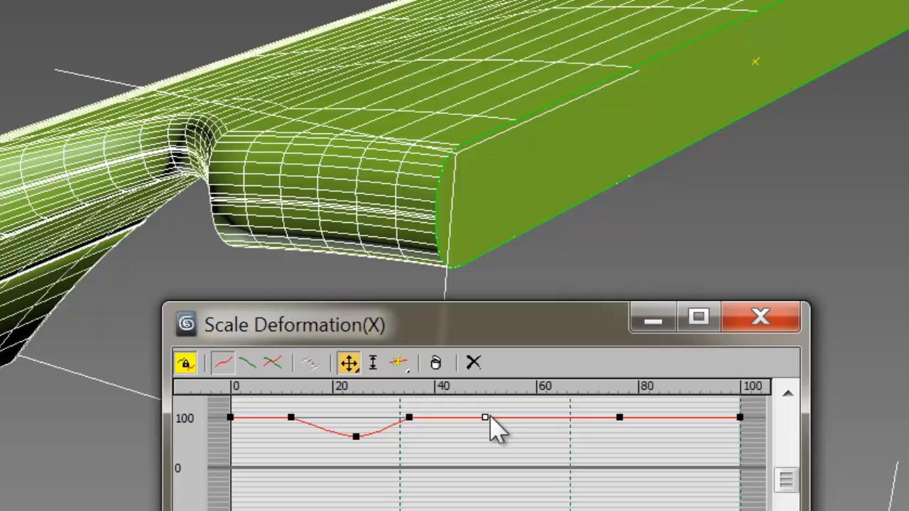
{"action": "right_click", "coordinate": [485, 418]}
{"action": "left_click", "coordinate": [564, 495]}
{"action": "left_click_drag", "start_coordinate": [485, 417], "coordinate": [488, 441]}
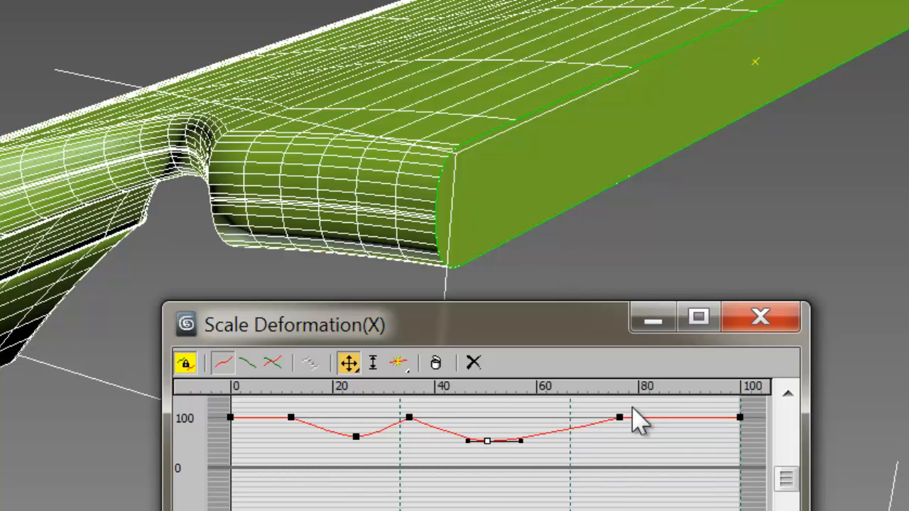
Step: Convert the control point near position 76 to a Bezier point and reshape the curve with its handles
{"action": "left_click", "coordinate": [619, 418]}
{"action": "right_click", "coordinate": [619, 418]}
{"action": "left_click", "coordinate": [699, 467]}
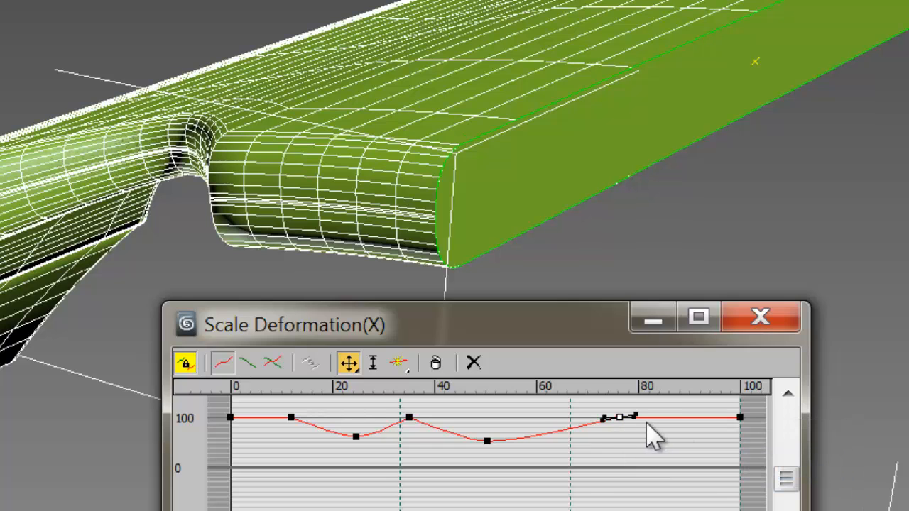
{"action": "left_click_drag", "start_coordinate": [636, 413], "coordinate": [671, 443]}
{"action": "left_click_drag", "start_coordinate": [631, 420], "coordinate": [671, 420]}
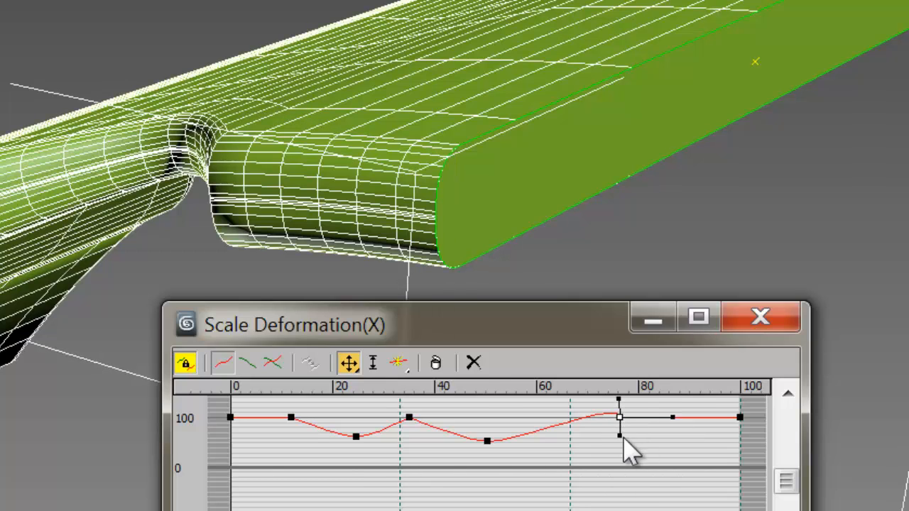
Step: Reset the Scale deformation curve and insert seven new control points between about 10 and 80
{"action": "left_click", "coordinate": [473, 364]}
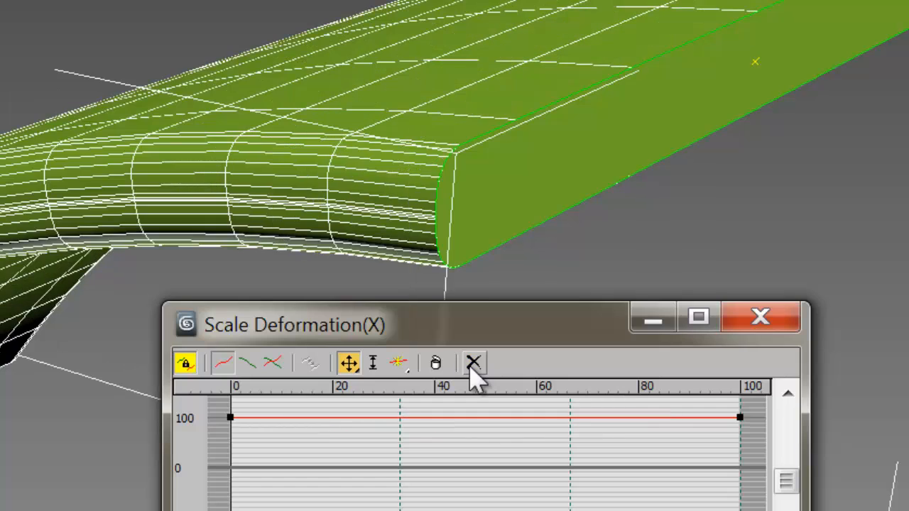
{"action": "left_click", "coordinate": [398, 364]}
{"action": "left_click", "coordinate": [283, 417]}
{"action": "left_click", "coordinate": [328, 417]}
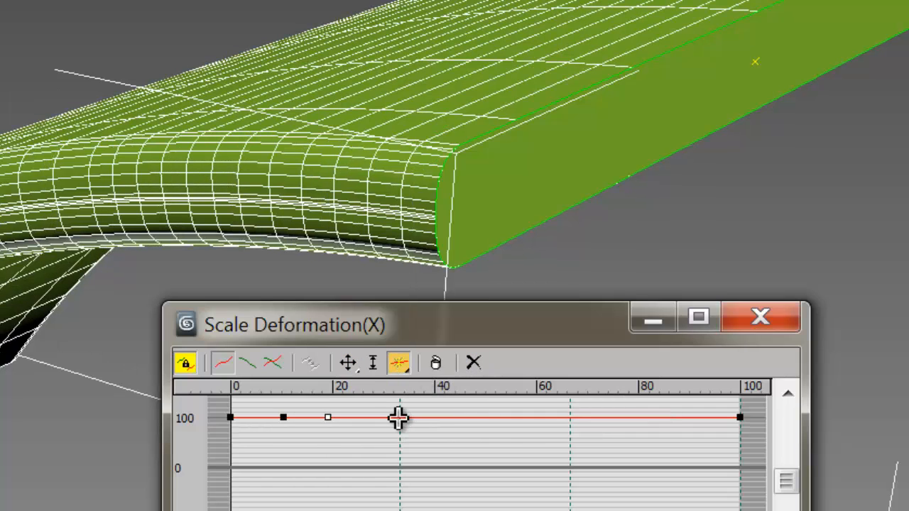
{"action": "left_click", "coordinate": [399, 418]}
{"action": "left_click", "coordinate": [459, 417]}
{"action": "left_click", "coordinate": [509, 418]}
{"action": "left_click", "coordinate": [576, 417]}
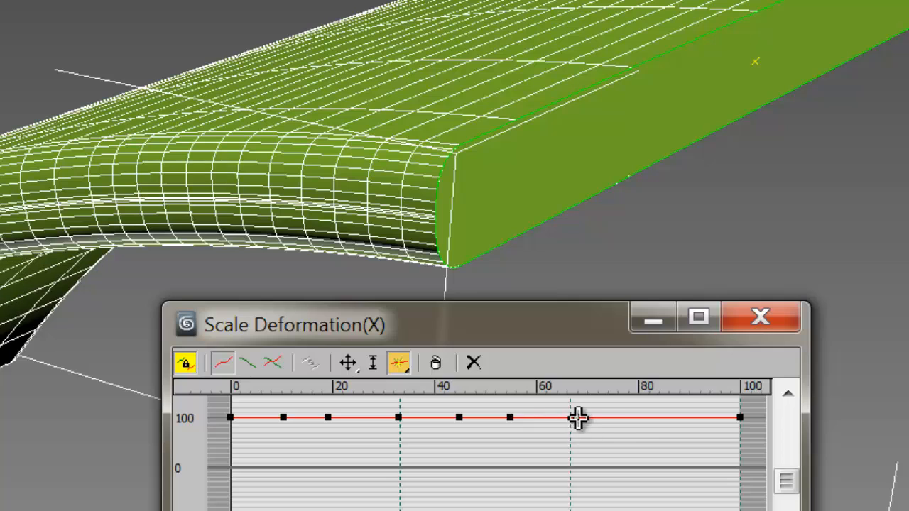
{"action": "left_click", "coordinate": [638, 418]}
Step: Lower the control point near 10 to about 75 percent and make the point near 33 Bezier with steeply sloping handles
{"action": "left_click", "coordinate": [348, 363]}
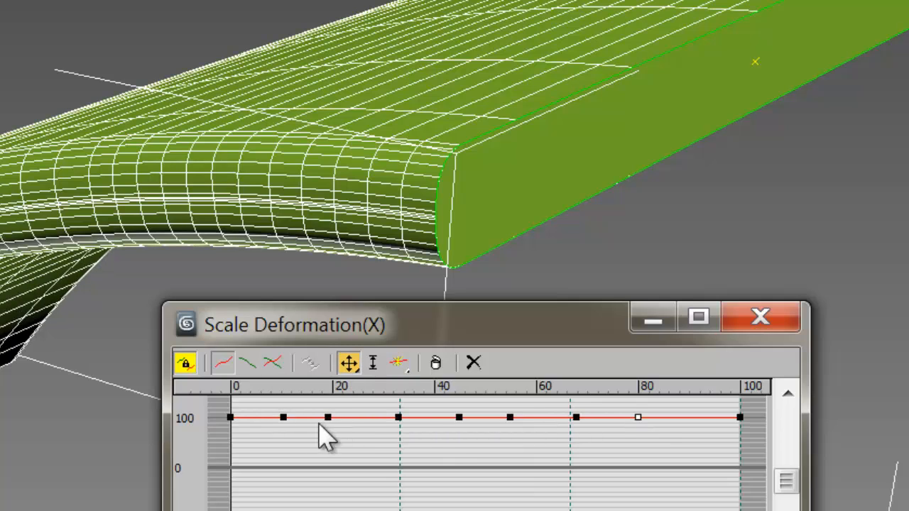
{"action": "left_click_drag", "start_coordinate": [283, 418], "coordinate": [286, 431]}
{"action": "left_click_drag", "start_coordinate": [370, 428], "coordinate": [434, 441]}
{"action": "right_click", "coordinate": [401, 419]}
{"action": "left_click", "coordinate": [465, 462]}
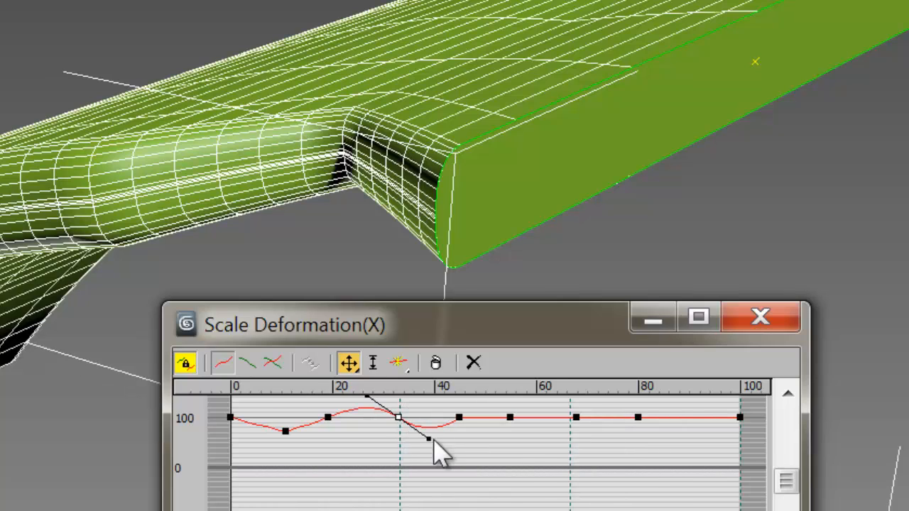
Step: Convert the control point near 68 to Bezier-Corner, raise it to about 120 percent, and close the Scale deformation editor
{"action": "left_click", "coordinate": [575, 418]}
{"action": "right_click", "coordinate": [575, 418]}
{"action": "left_click", "coordinate": [654, 466]}
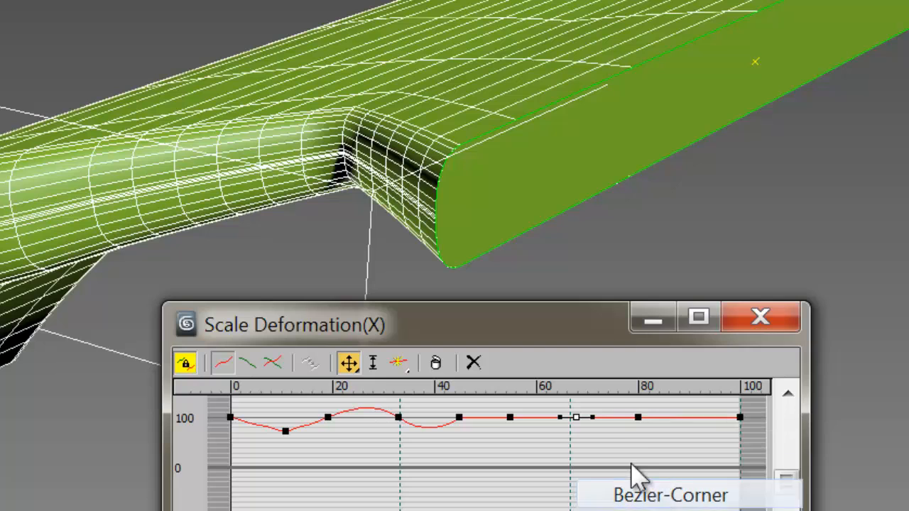
{"action": "mouse_move", "coordinate": [574, 419]}
{"action": "left_mouse_down"}
{"action": "mouse_move", "coordinate": [576, 429]}
{"action": "mouse_move", "coordinate": [578, 407]}
{"action": "left_mouse_up"}
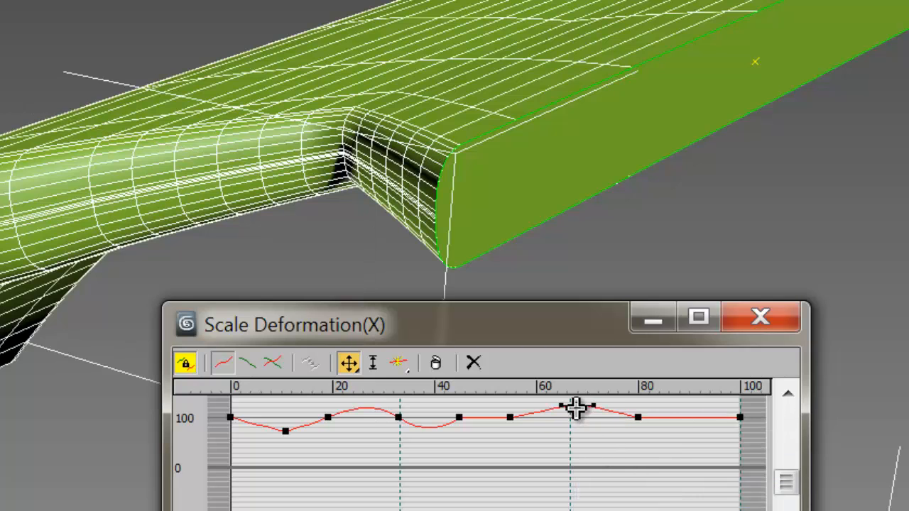
{"action": "left_click", "coordinate": [761, 319]}
Step: Inspect the deformed slab from several sides and disable its Scale deformation
{"action": "left_click", "coordinate": [657, 485]}
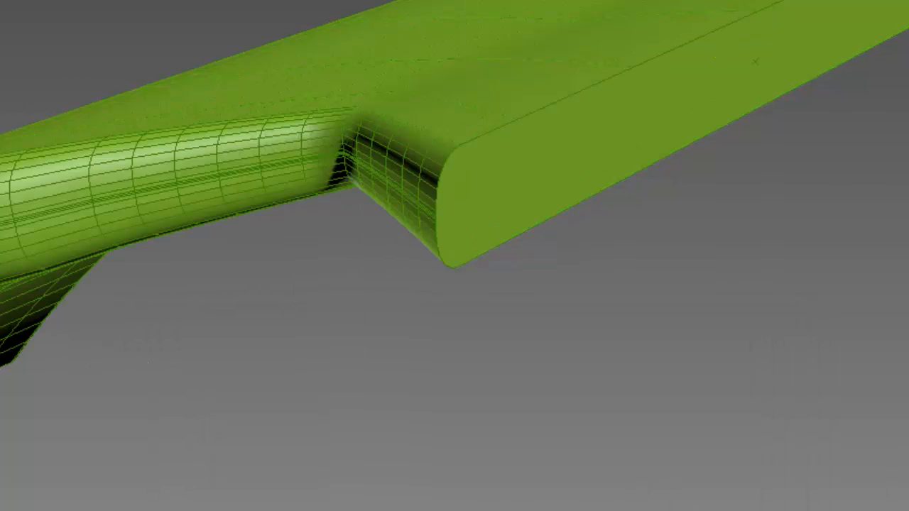
{"action": "middle_click_drag", "start_coordinate": [657, 490], "coordinate": [229, 510], "text": "alt"}
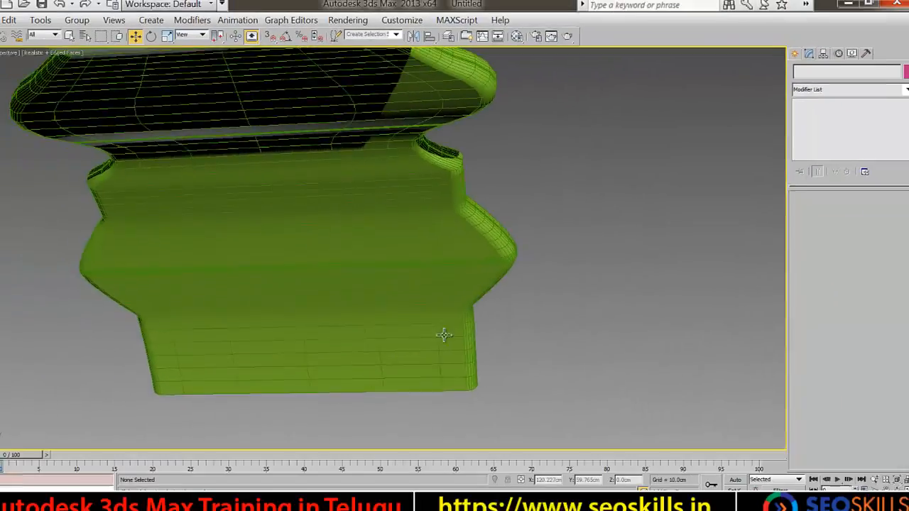
{"action": "mouse_move", "coordinate": [444, 336]}
{"action": "middle_mouse_down", "text": "alt"}
{"action": "mouse_move", "coordinate": [419, 318]}
{"action": "mouse_move", "coordinate": [305, 357]}
{"action": "mouse_move", "coordinate": [226, 340]}
{"action": "mouse_move", "coordinate": [439, 322]}
{"action": "middle_mouse_up", "text": "alt"}
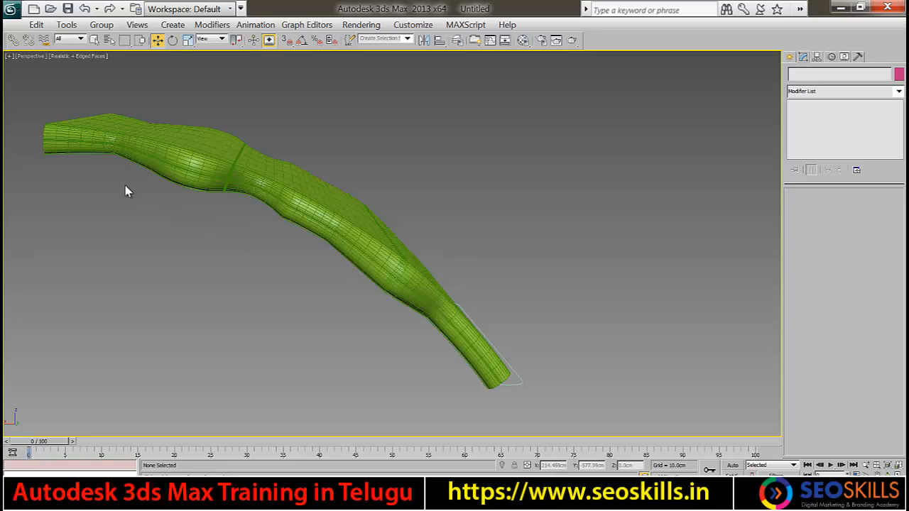
{"action": "left_click", "coordinate": [376, 270]}
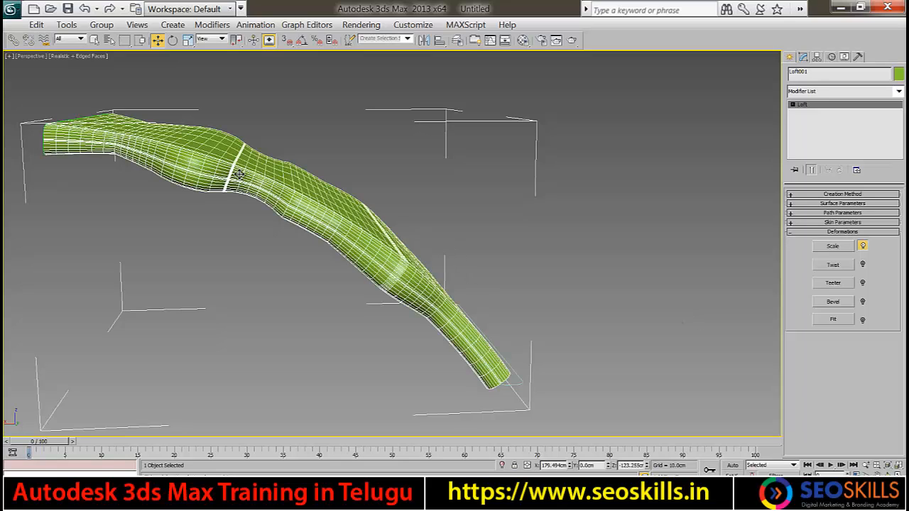
{"action": "left_click", "coordinate": [862, 247]}
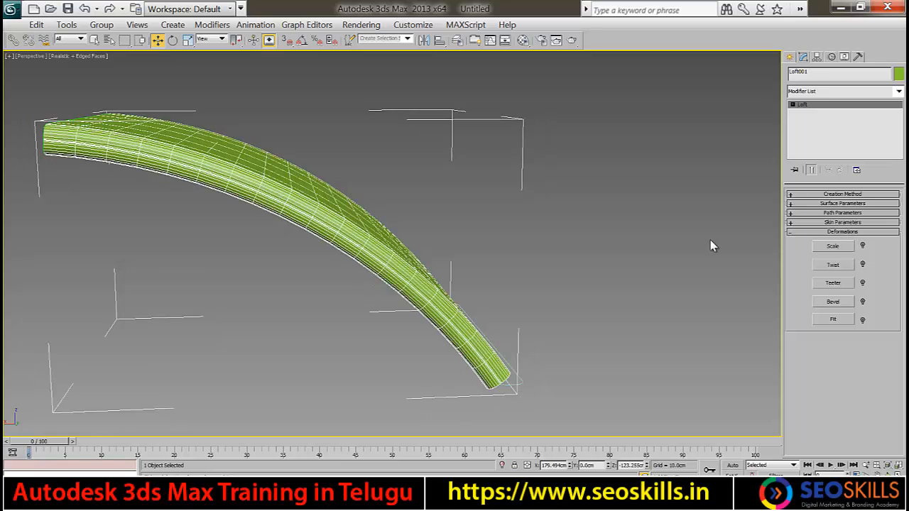
Step: Deselect the slab, switch to the four-viewport layout, and center the arched profile in the Front view
{"action": "middle_click_drag", "start_coordinate": [295, 284], "coordinate": [401, 280], "text": "alt"}
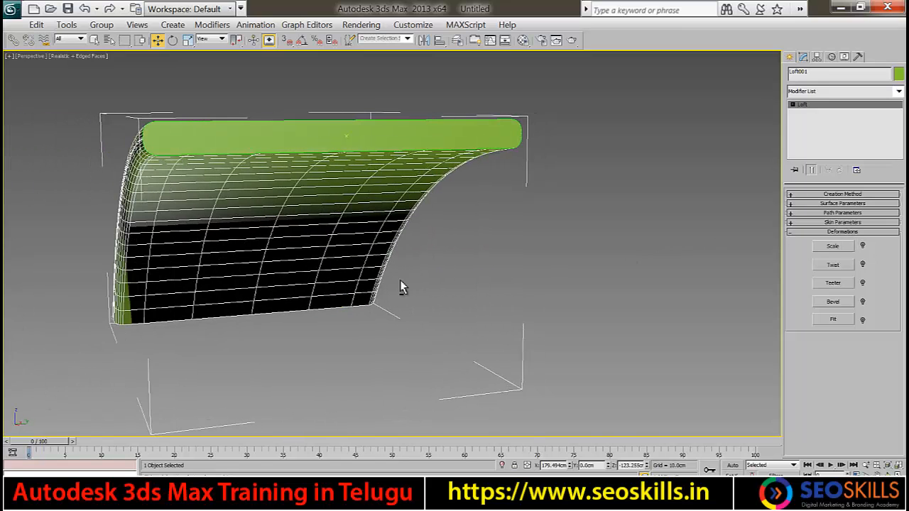
{"action": "left_click", "coordinate": [598, 314]}
{"action": "key", "text": "alt+w"}
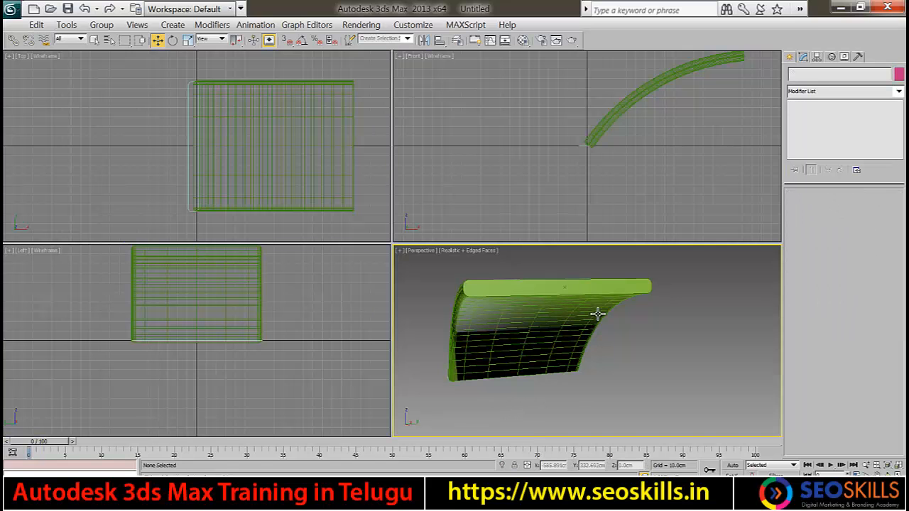
{"action": "middle_click_drag", "start_coordinate": [657, 147], "coordinate": [553, 178]}
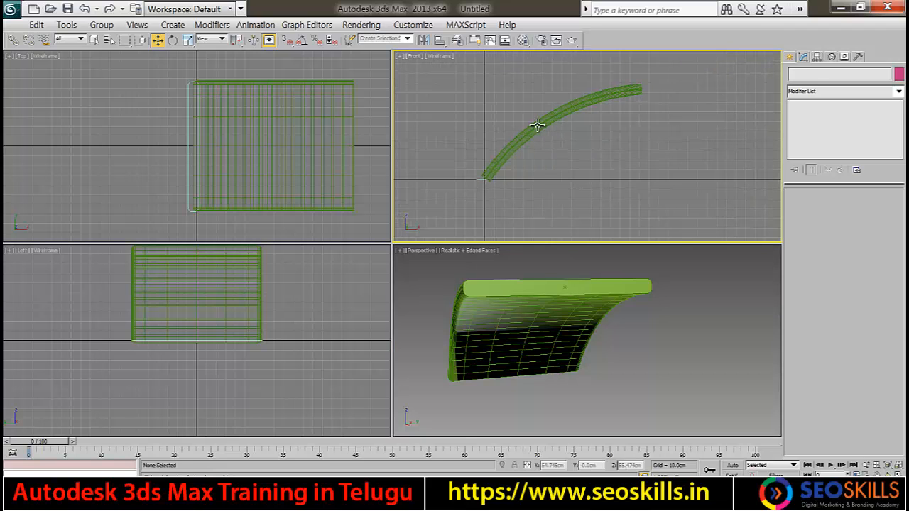
Step: Select the arc used as the loft path, enlarge its radius to about 226 cm, and adjust its From angle to lengthen the arch
{"action": "left_click", "coordinate": [538, 125]}
{"action": "left_click_drag", "start_coordinate": [659, 207], "coordinate": [669, 171]}
{"action": "left_click", "coordinate": [524, 136]}
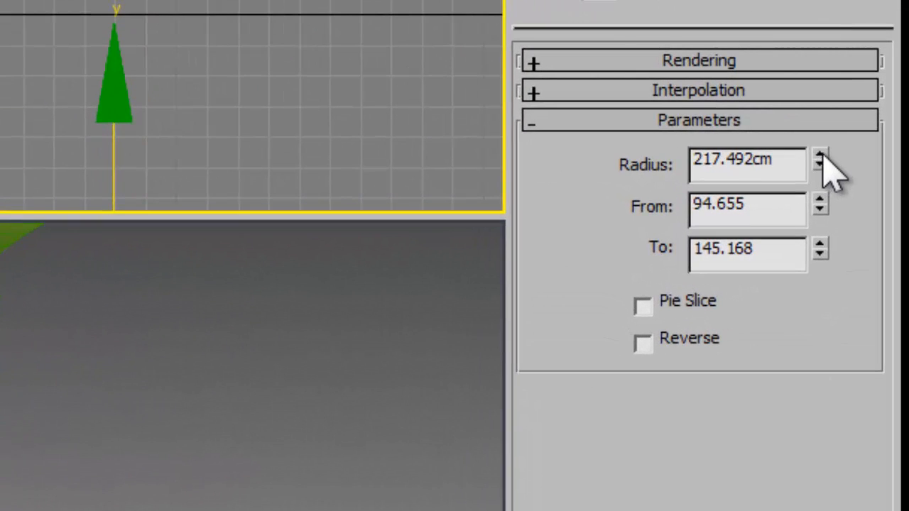
{"action": "left_click_drag", "start_coordinate": [881, 225], "coordinate": [879, 209]}
{"action": "left_click_drag", "start_coordinate": [816, 110], "coordinate": [816, 146]}
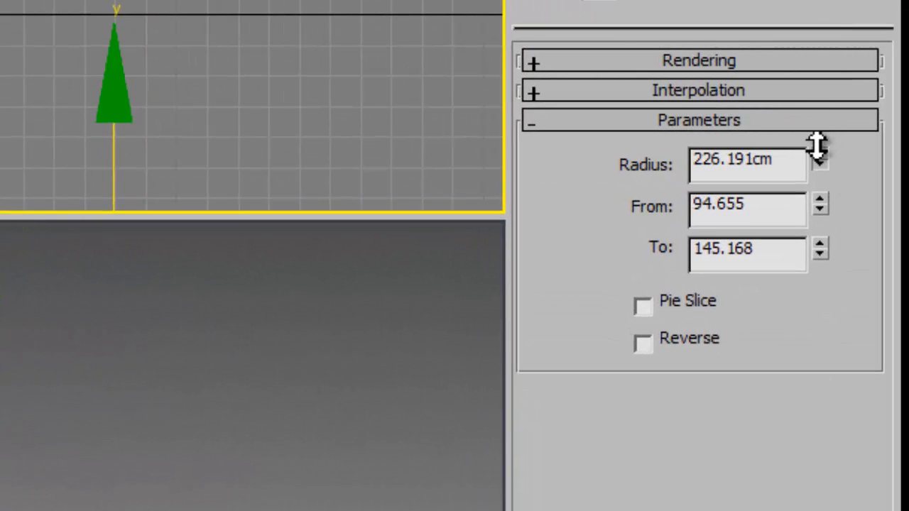
{"action": "left_click_drag", "start_coordinate": [820, 205], "coordinate": [813, 0]}
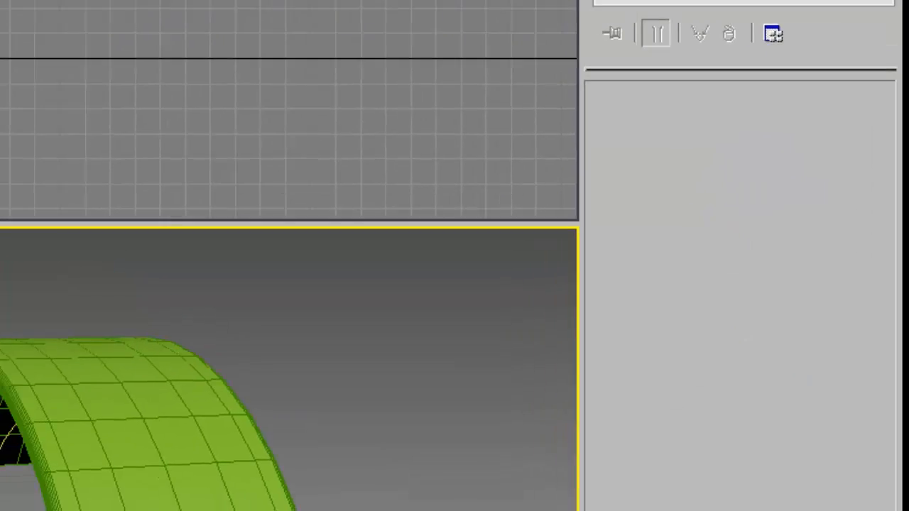
Step: In the maximized Perspective view, enlarge the rounded rectangle profile to about 313 cm long and 20.5 cm wide
{"action": "key", "text": "alt+w"}
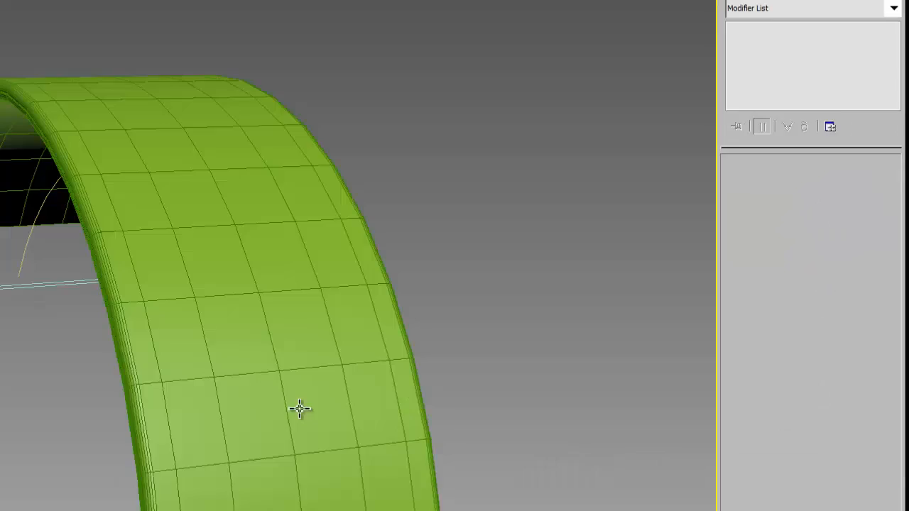
{"action": "middle_click_drag", "start_coordinate": [372, 361], "coordinate": [298, 319], "text": "alt"}
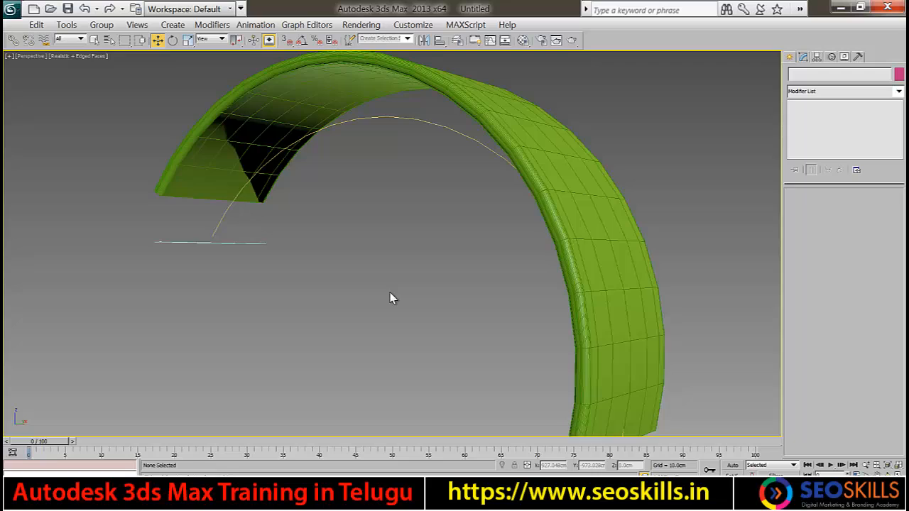
{"action": "left_click", "coordinate": [171, 274]}
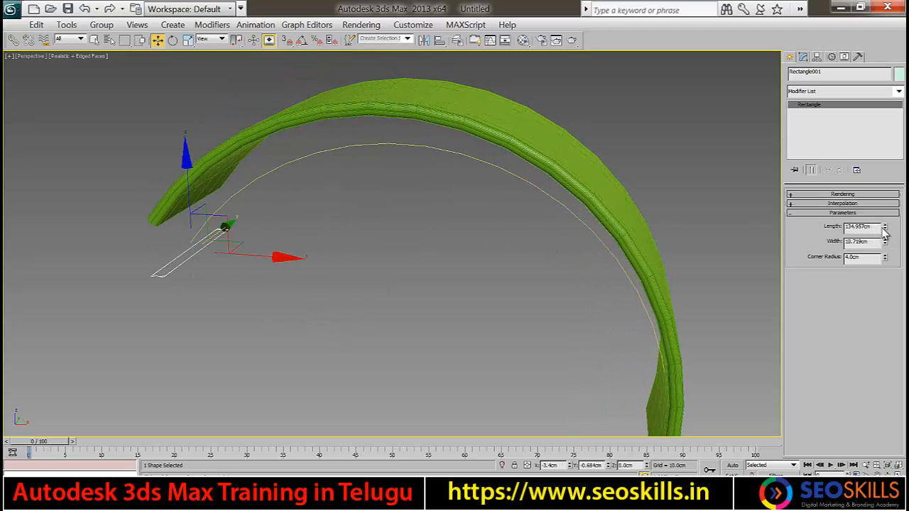
{"action": "left_click_drag", "start_coordinate": [886, 229], "coordinate": [888, 199]}
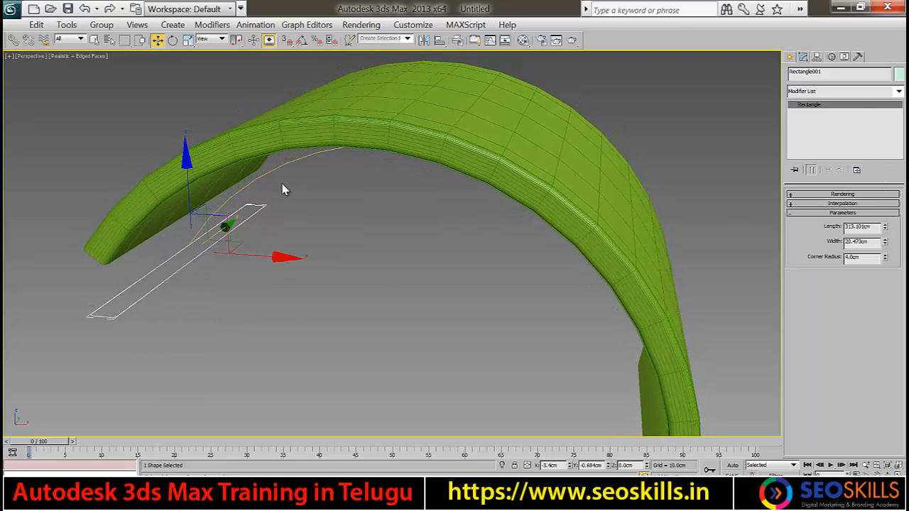